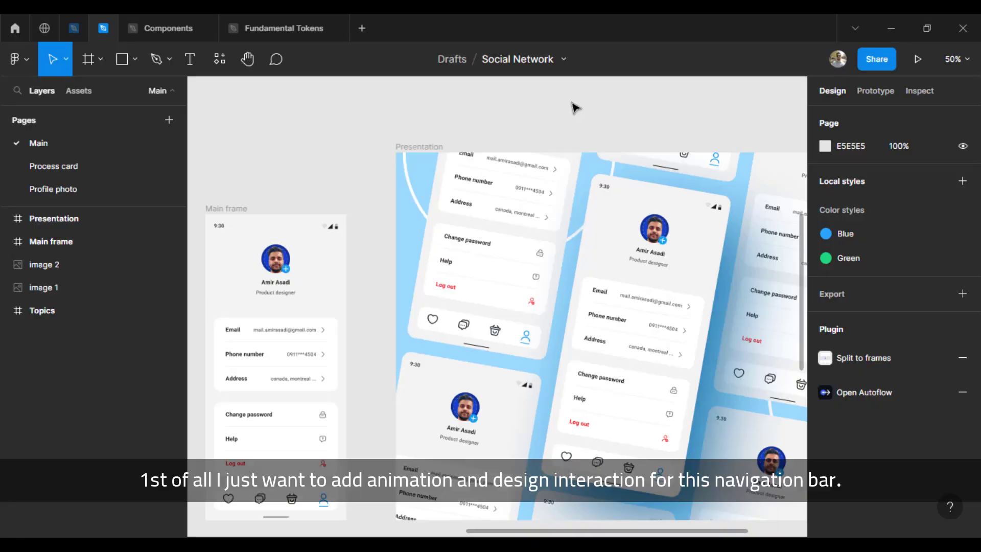
# Duplicate the navigation bar frame with the four icons onto the empty canvas below the Main frame.
pyautogui.moveTo(330, 308); pyautogui.dragTo(550, 178)
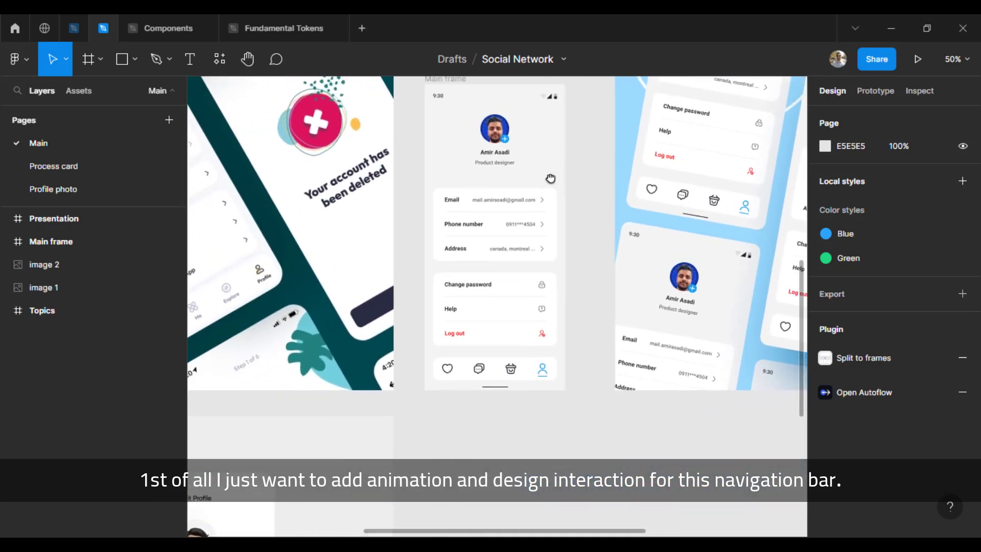
pyautogui.scroll(5, 498, 306)
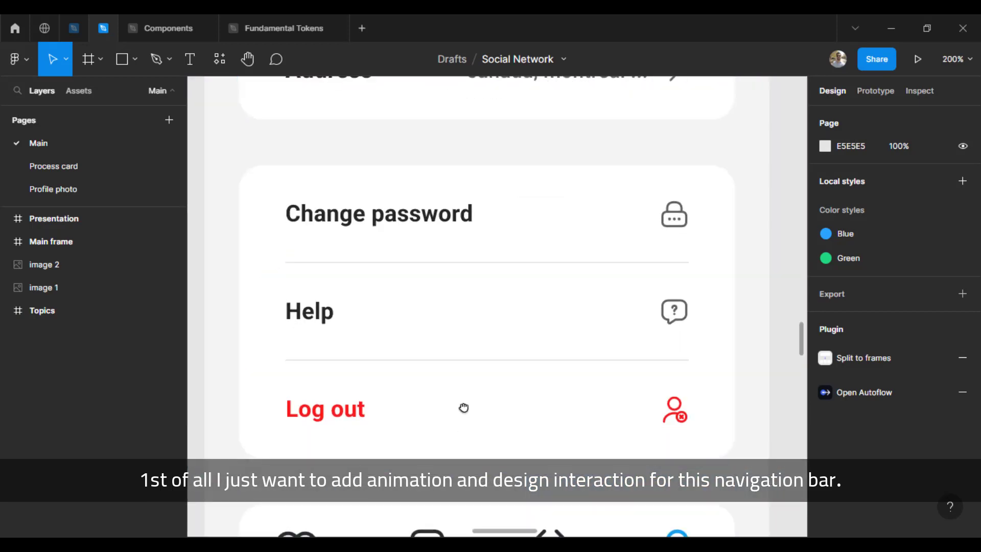
pyautogui.moveTo(462, 407); pyautogui.dragTo(468, 247)
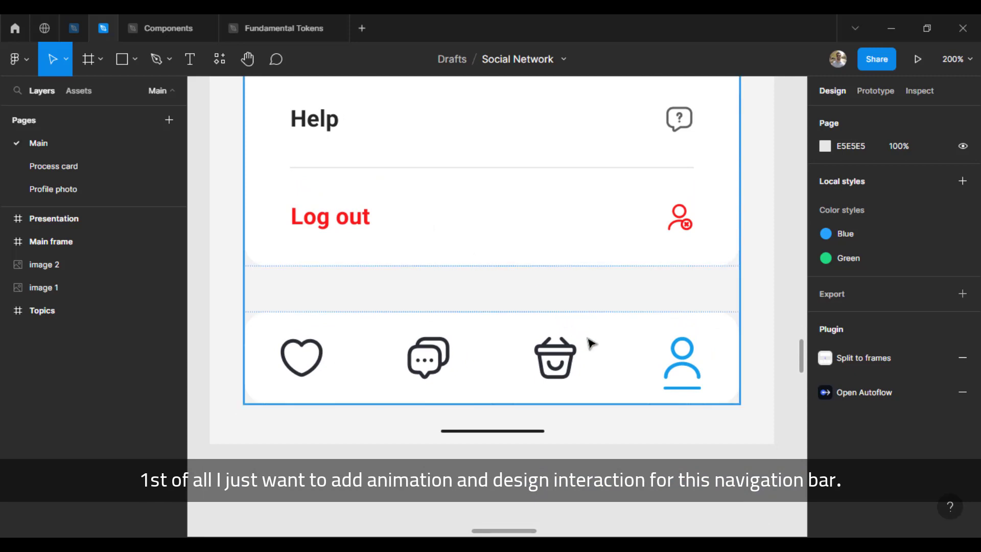
pyautogui.click(611, 357)
pyautogui.doubleClick(612, 358)
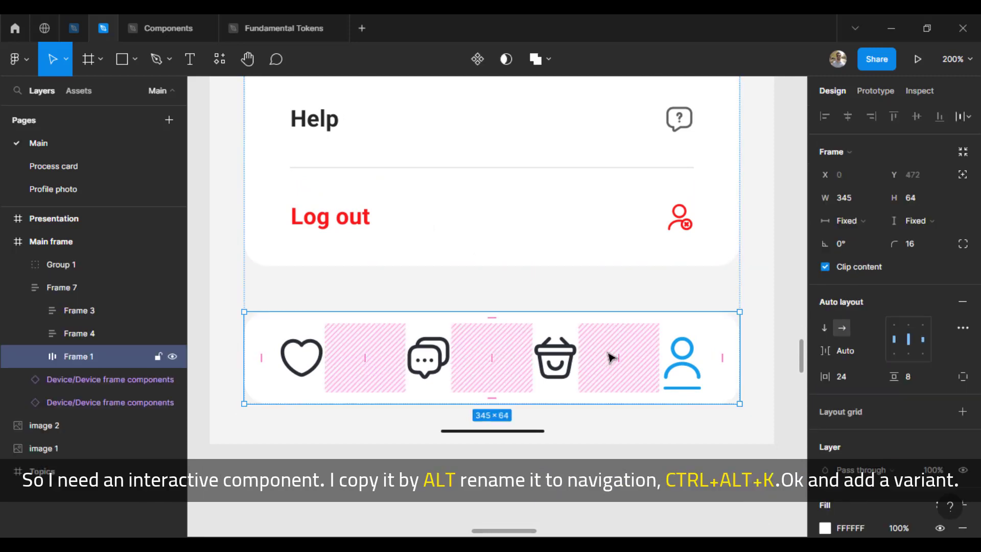
pyautogui.click(528, 386)
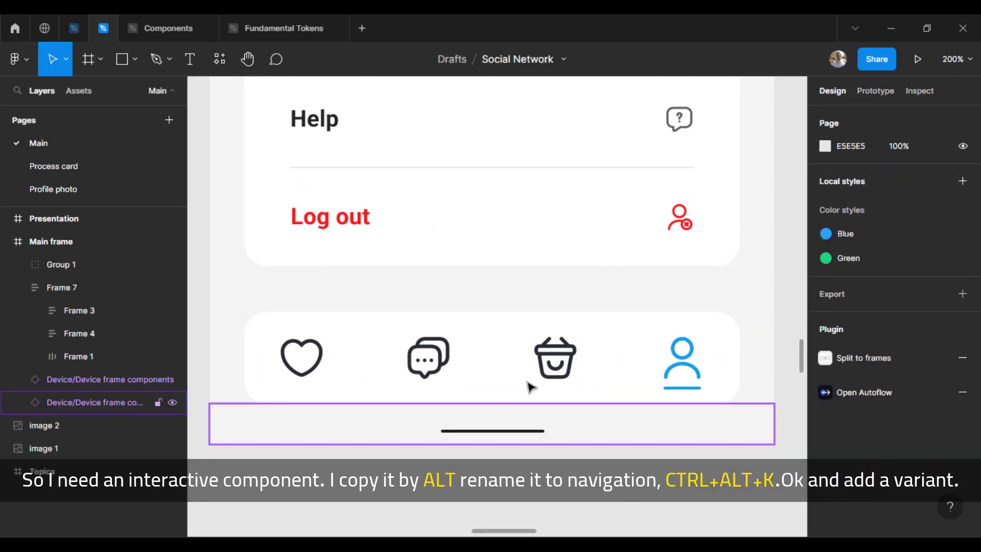
pyautogui.doubleClick(526, 379)
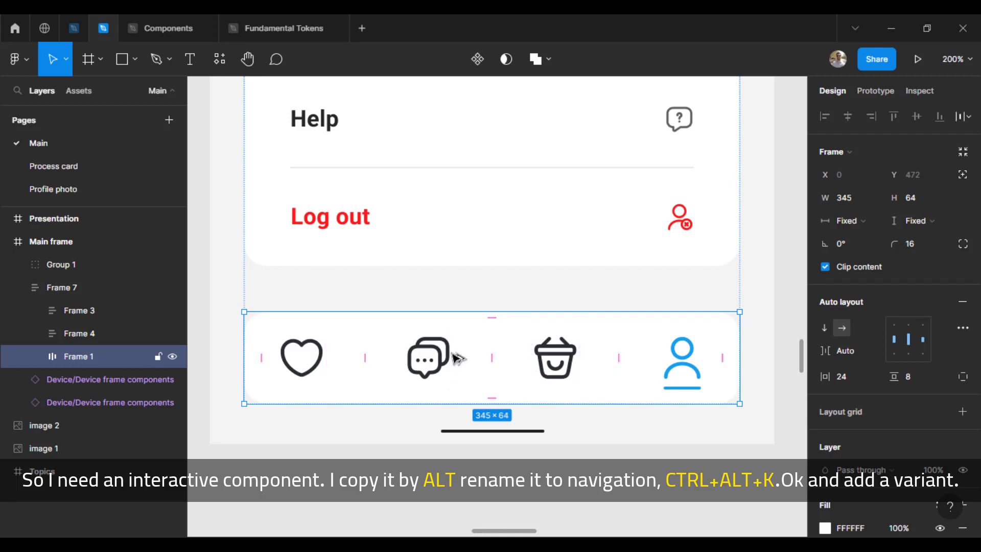
pyautogui.moveTo(458, 358)
pyautogui.mouseDown()
pyautogui.moveTo(492, 534)
pyautogui.moveTo(471, 346)
pyautogui.moveTo(447, 353)
pyautogui.mouseUp()
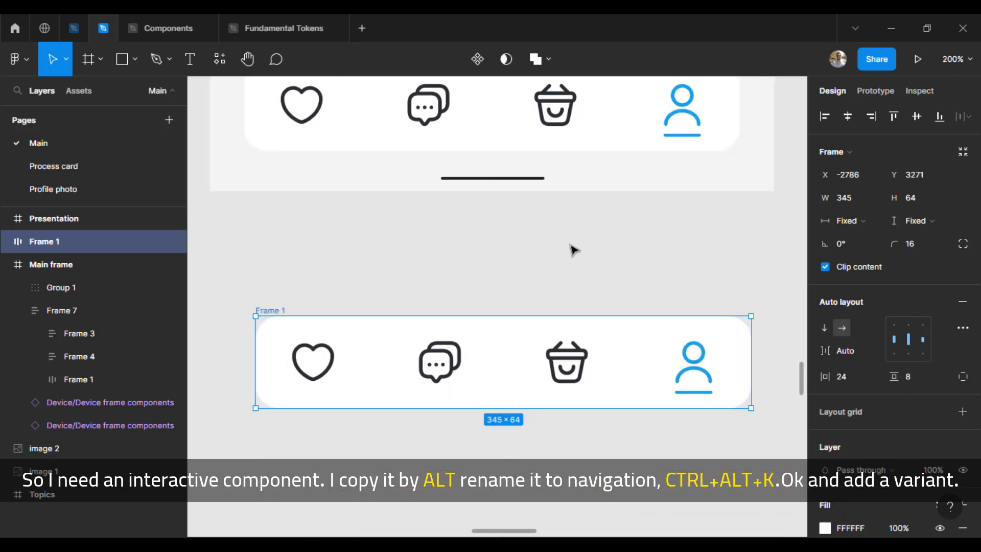
# Rename the copied frame as Navigation and turn it into a component.
pyautogui.hotkey('ctrl', 'r')
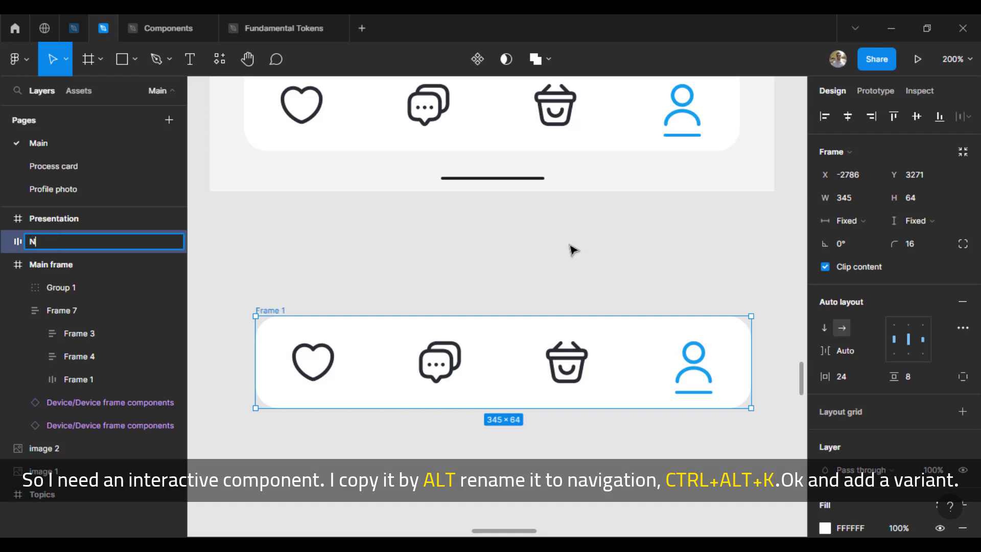
pyautogui.press('Return')
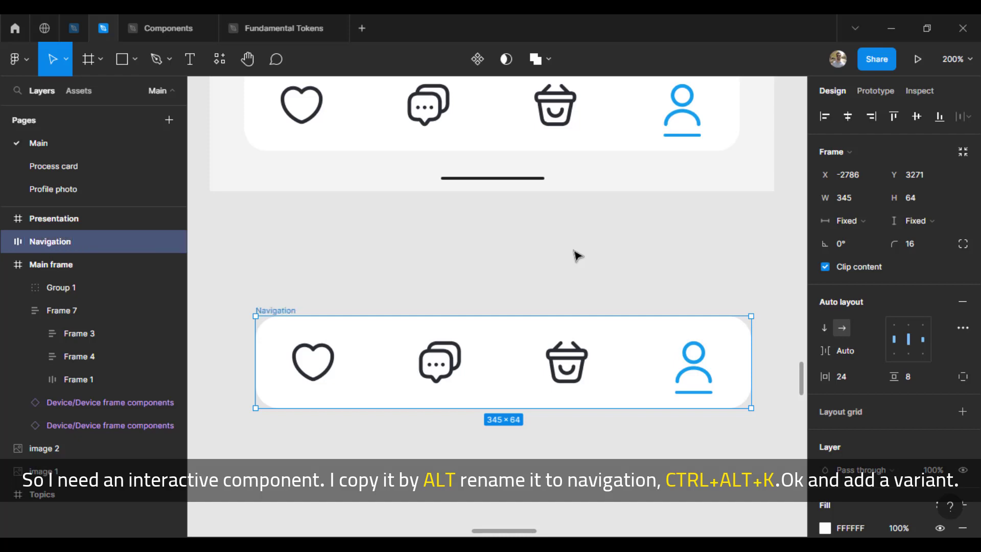
pyautogui.hotkey('ctrl', 'alt', 'k')
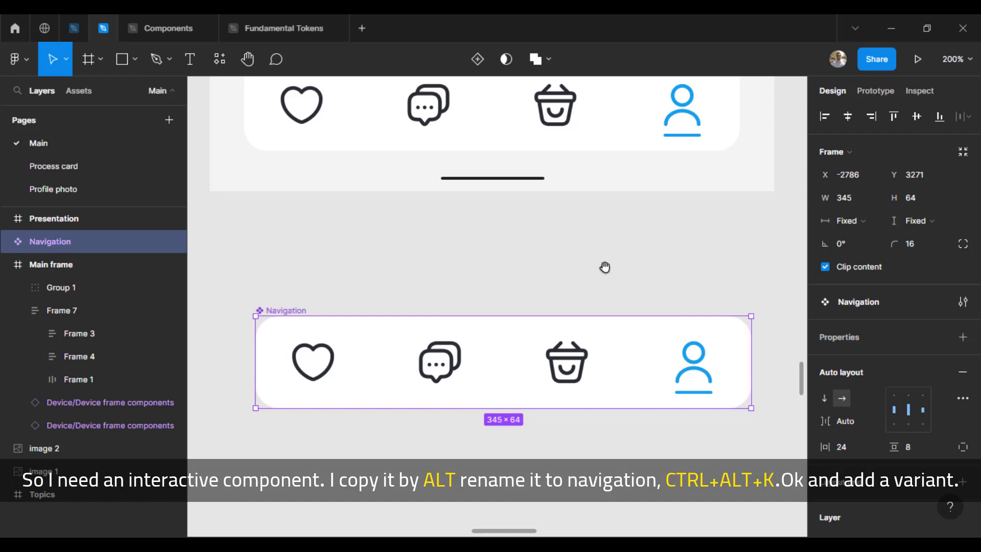
# Add a second variant to the Navigation component and name it shop.
pyautogui.moveTo(575, 296); pyautogui.dragTo(545, 228)
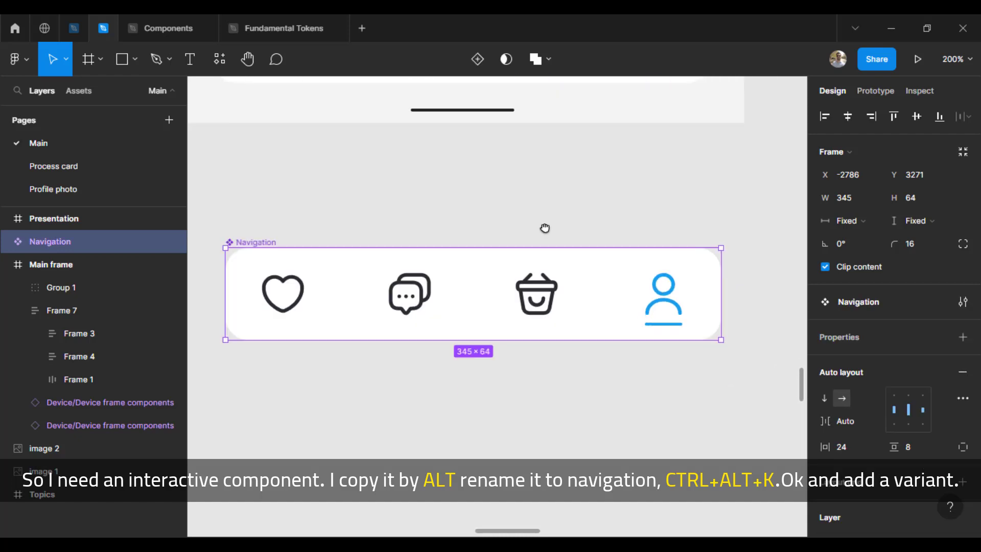
pyautogui.click(483, 64)
pyautogui.write('sho')
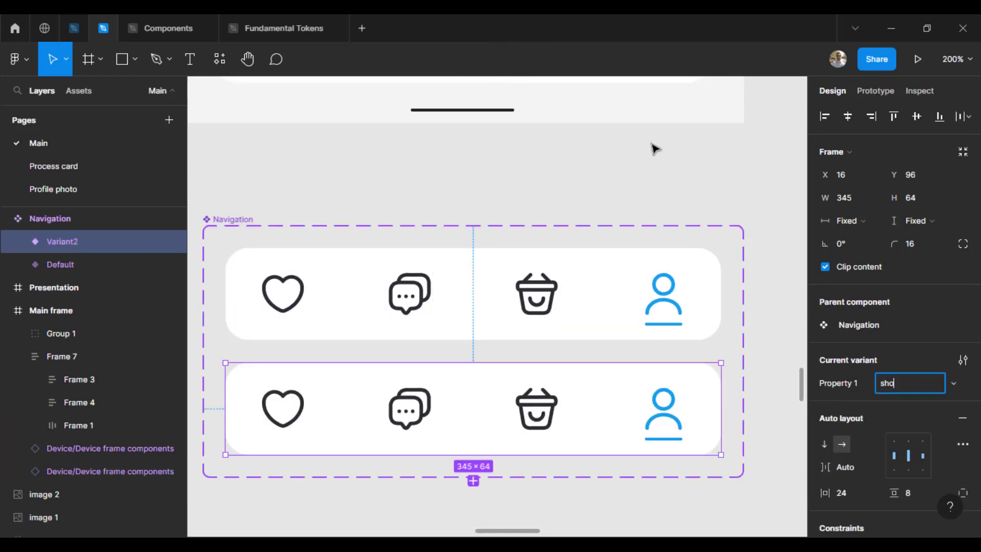
pyautogui.write('p')
pyautogui.press('Return')
# Rename the original variant of the Navigation component as user.
pyautogui.click(711, 256)
pyautogui.click(909, 383)
pyautogui.write('user')
pyautogui.press('Return')
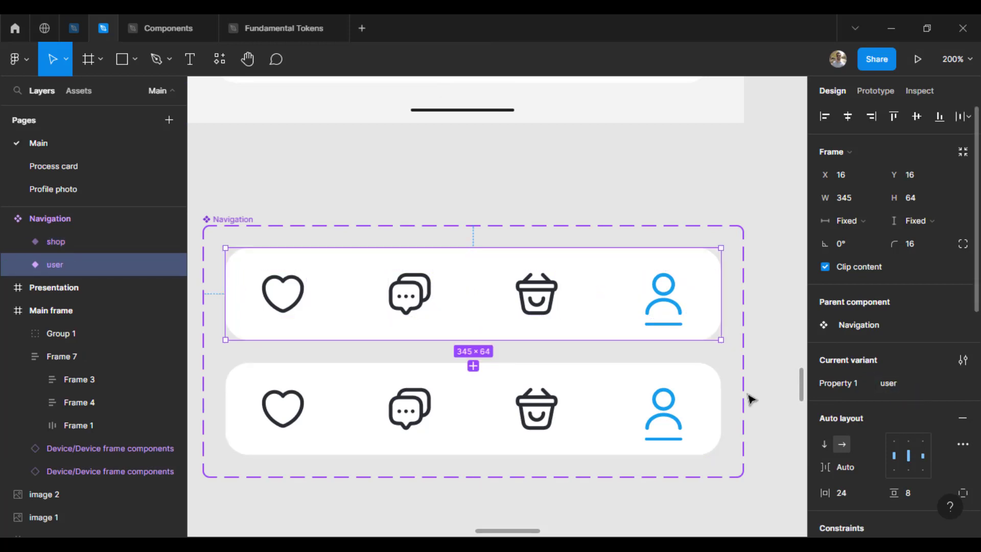
# Rename the Navigation component set's variant property as Visual.
pyautogui.press('Tab')
pyautogui.scroll(-3, 752, 399)
pyautogui.moveTo(620, 449); pyautogui.dragTo(591, 419)
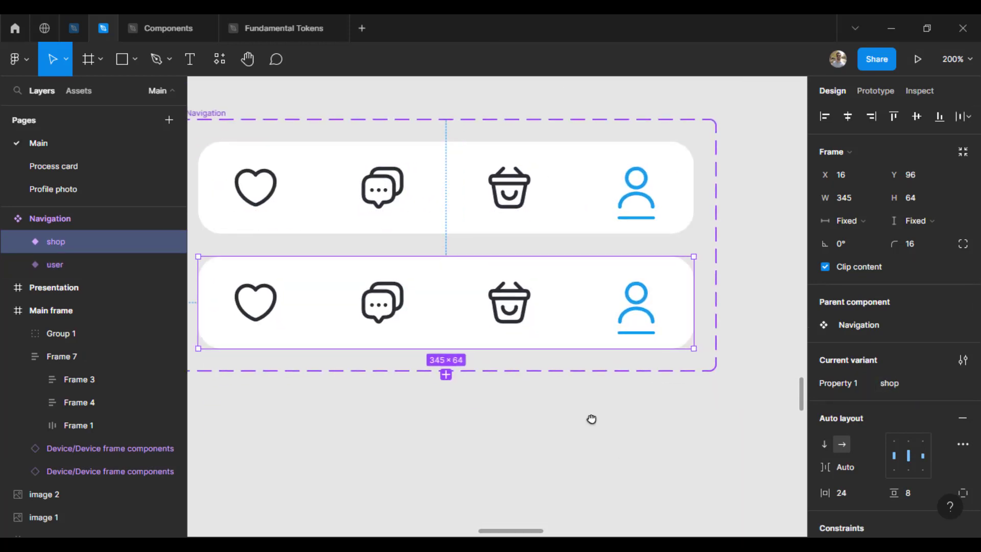
pyautogui.scroll(5, 591, 419)
pyautogui.press('Escape')
pyautogui.click(765, 292)
pyautogui.doubleClick(859, 339)
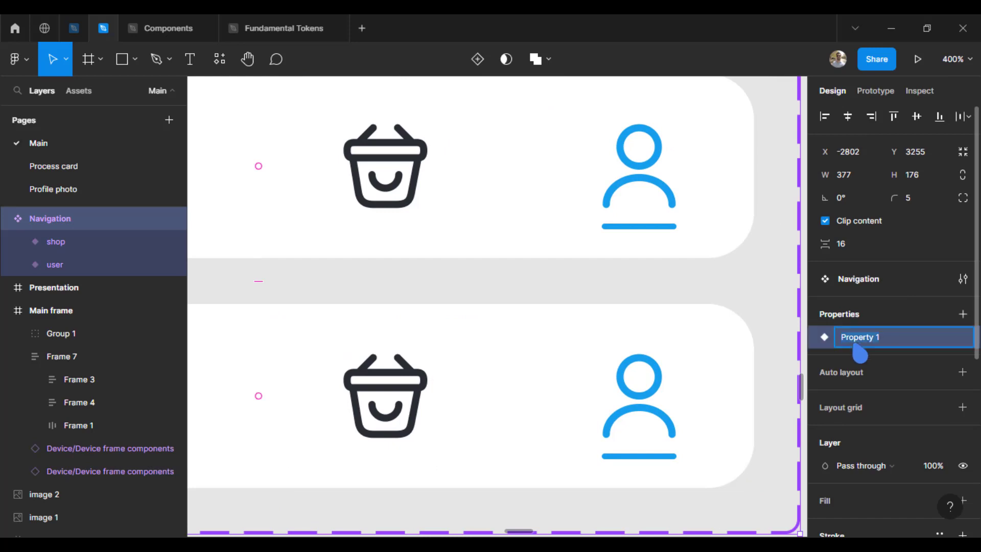
pyautogui.write('Visual')
pyautogui.press('Return')
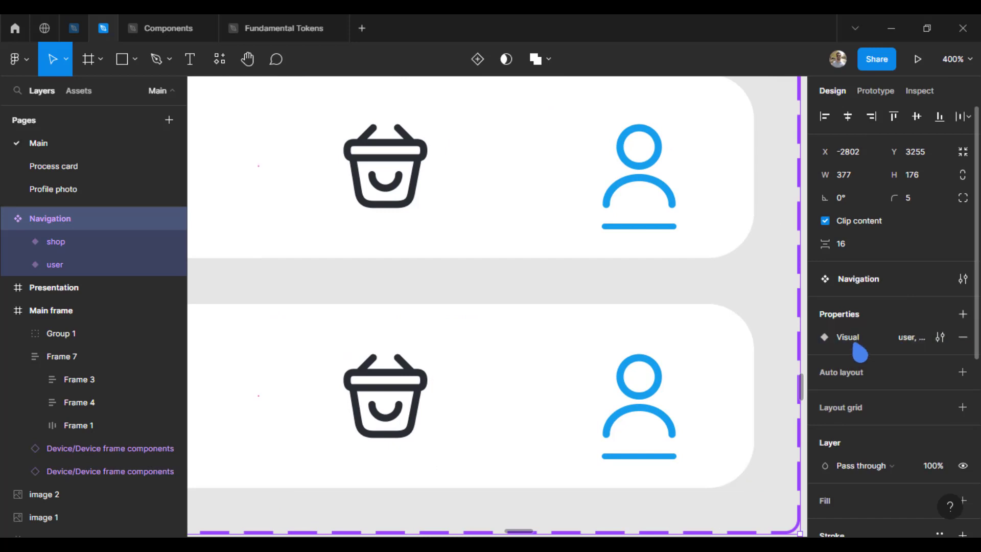
# Recolor the basket icon in the shop variant with the user icon's blue 18A2EF and move the underline beneath it.
pyautogui.doubleClick(398, 375)
pyautogui.scroll(-2, 404, 405)
pyautogui.hscroll(-3, 403, 405)
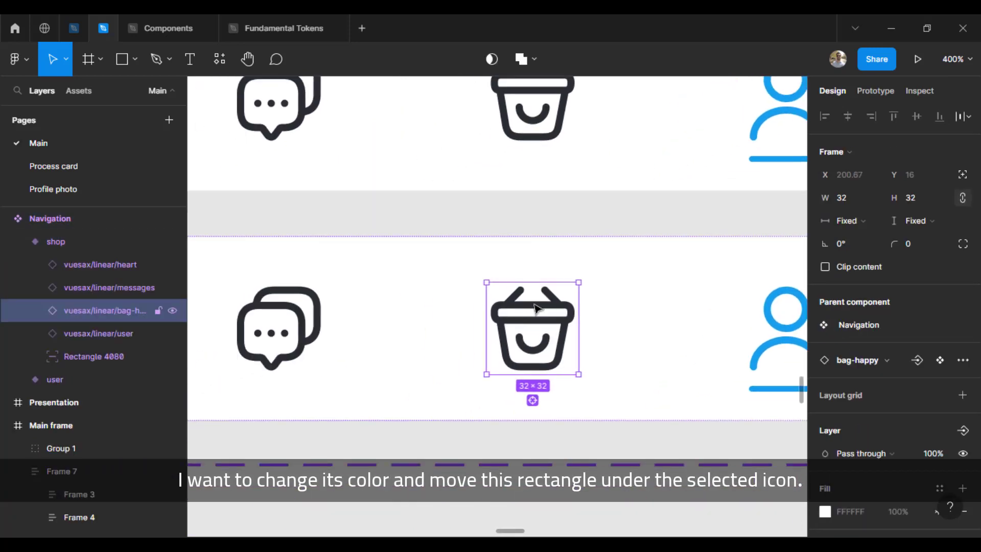
pyautogui.hscroll(2, 664, 408)
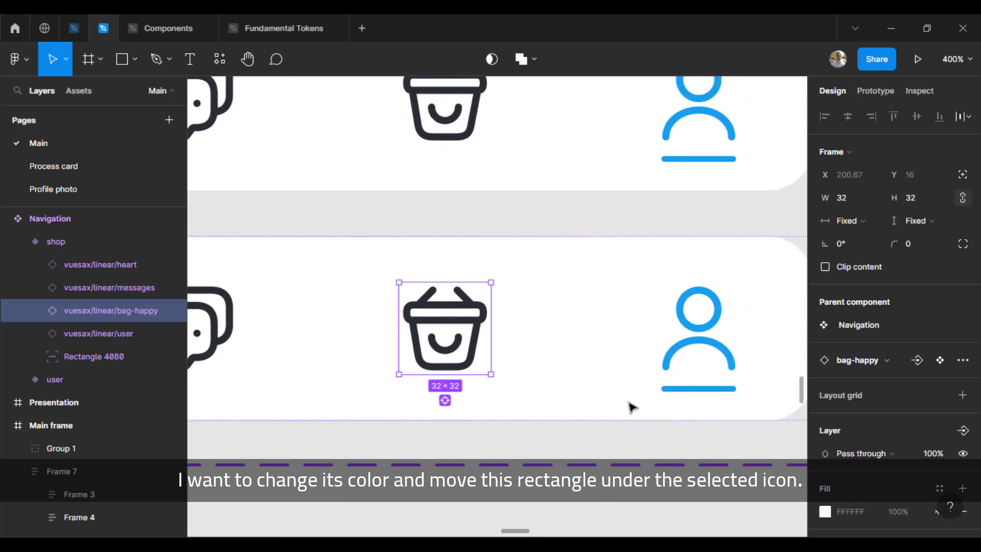
pyautogui.click(690, 389)
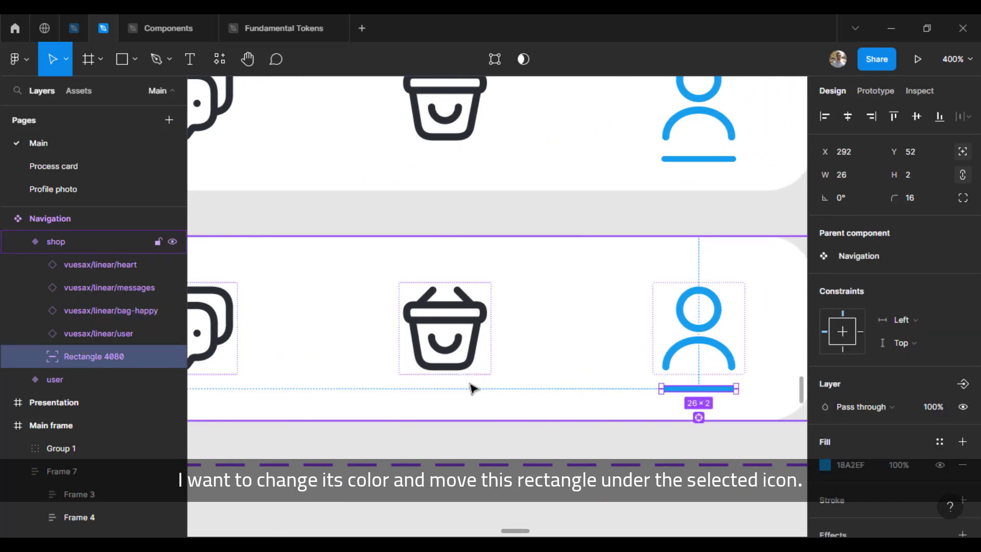
pyautogui.click(472, 366)
pyautogui.press('i')
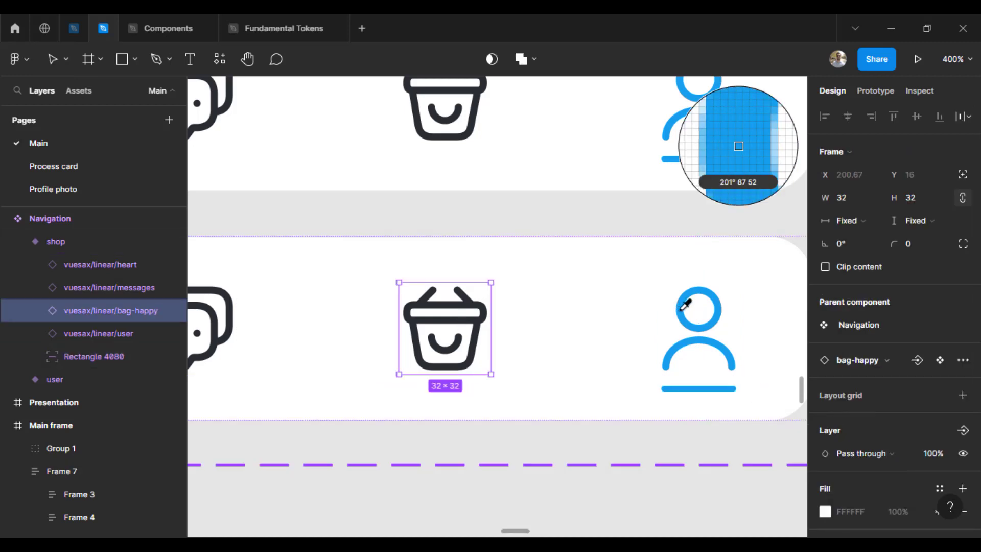
pyautogui.scroll(-4, 872, 432)
pyautogui.click(825, 412)
pyautogui.click(656, 377)
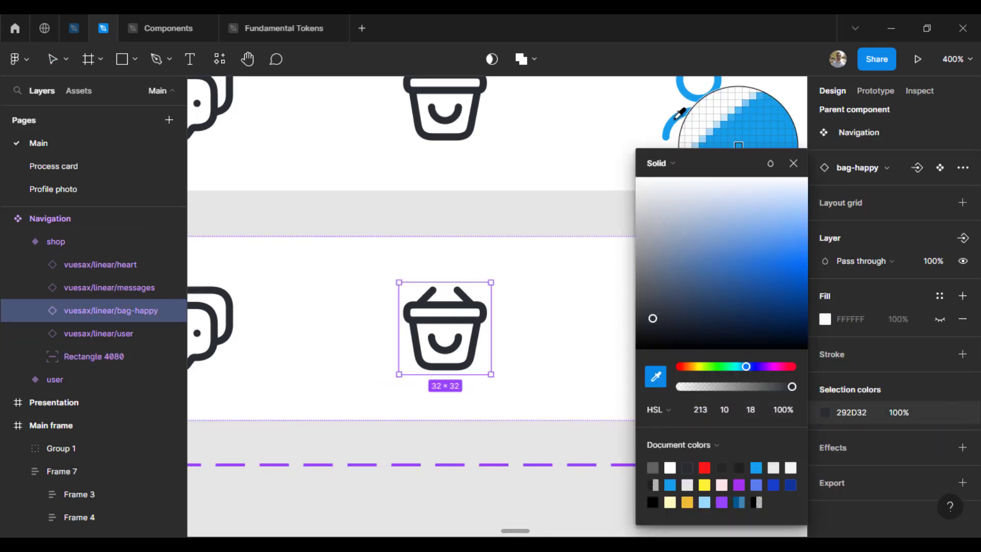
pyautogui.click(679, 114)
pyautogui.press('Escape')
pyautogui.moveTo(699, 389); pyautogui.dragTo(460, 393)
# Recolor the user icon in the shop variant with the dark color 292D32 sampled from an unselected icon.
pyautogui.click(723, 320)
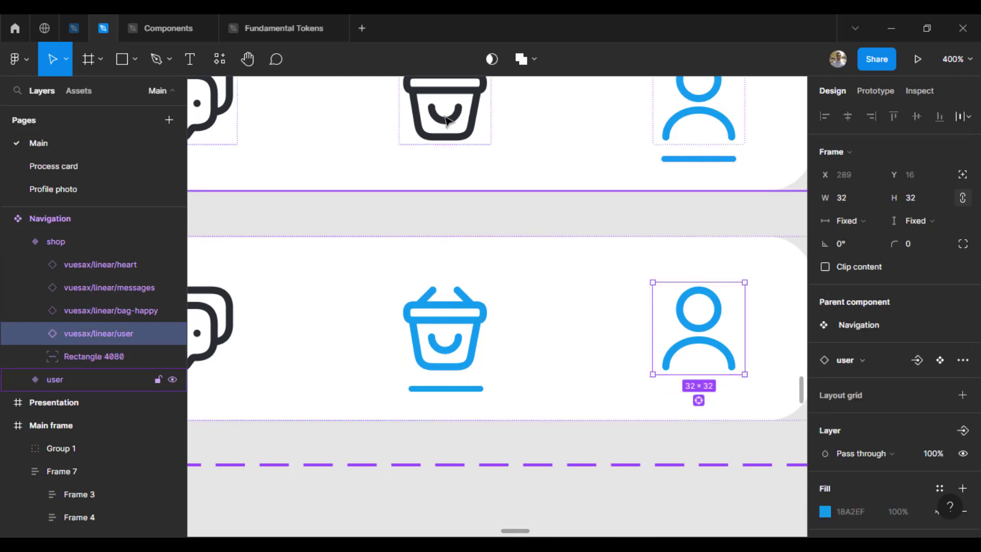
pyautogui.scroll(-2, 898, 453)
pyautogui.click(826, 492)
pyautogui.click(656, 377)
pyautogui.press('Escape')
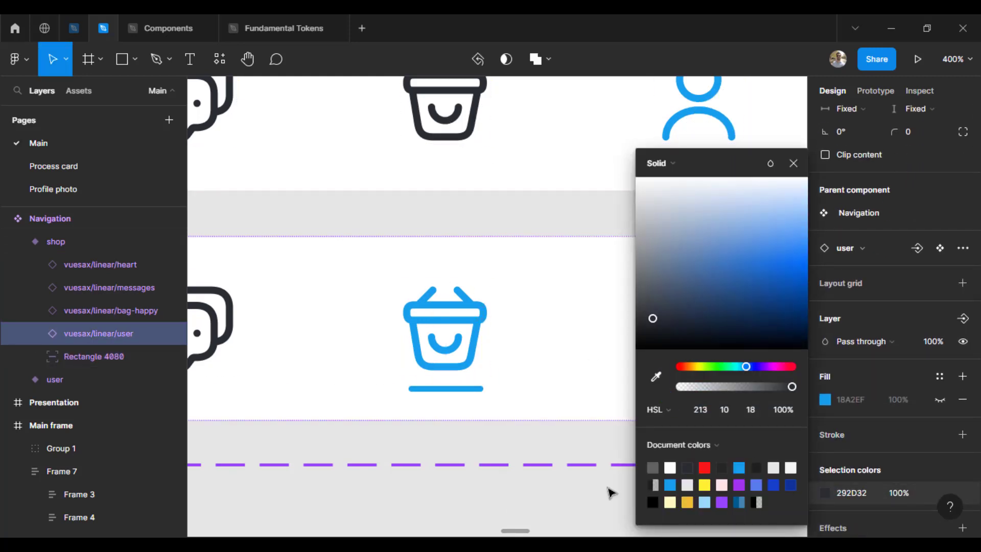
pyautogui.click(612, 493)
# Add a third variant below the shop variant and name it message.
pyautogui.scroll(-3, 612, 493)
pyautogui.click(536, 311)
pyautogui.click(520, 381)
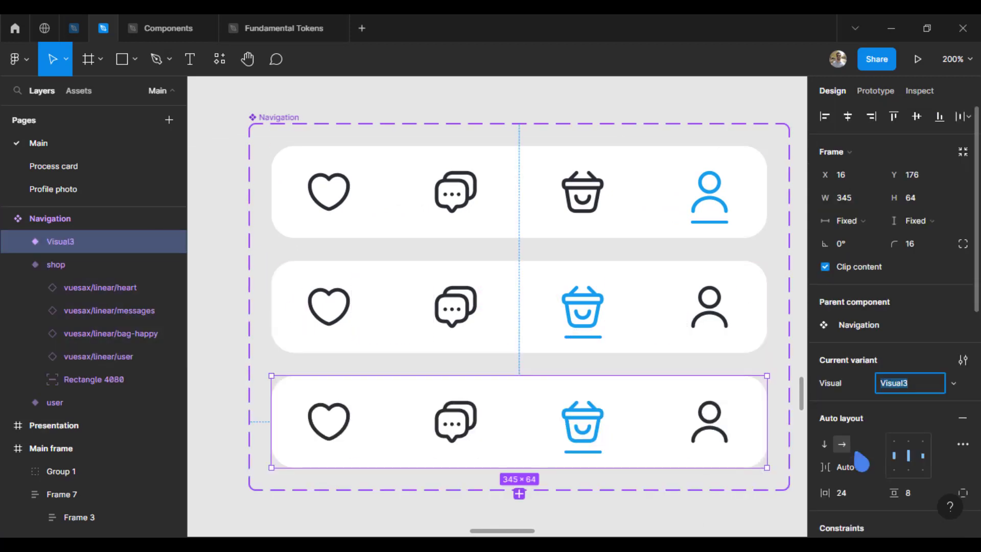
pyautogui.write('message')
# Recolor the messages icon in the message variant to blue 18A2EF and move the underline beneath it.
pyautogui.scroll(5, 679, 390)
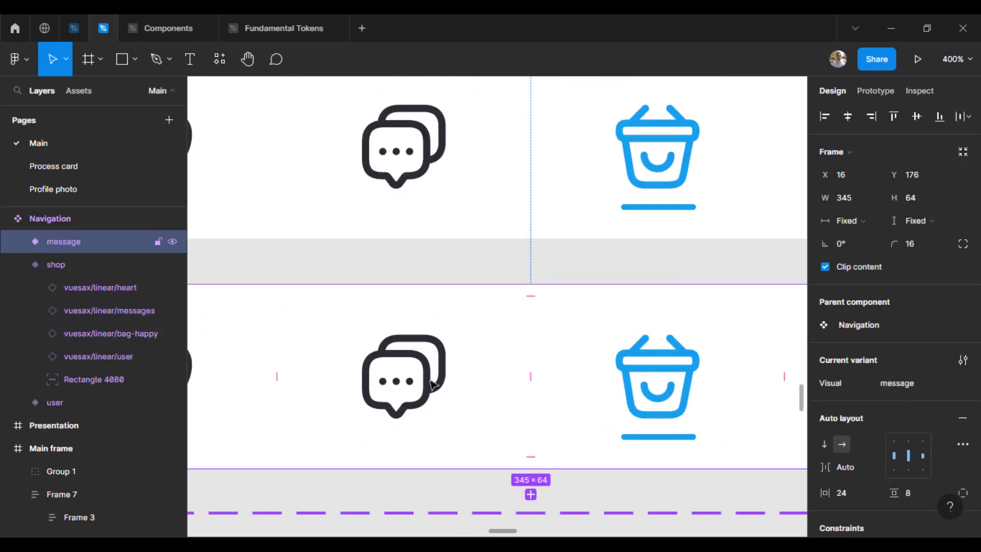
pyautogui.click(403, 376)
pyautogui.scroll(-3, 894, 358)
pyautogui.click(825, 413)
pyautogui.click(652, 376)
pyautogui.click(674, 123)
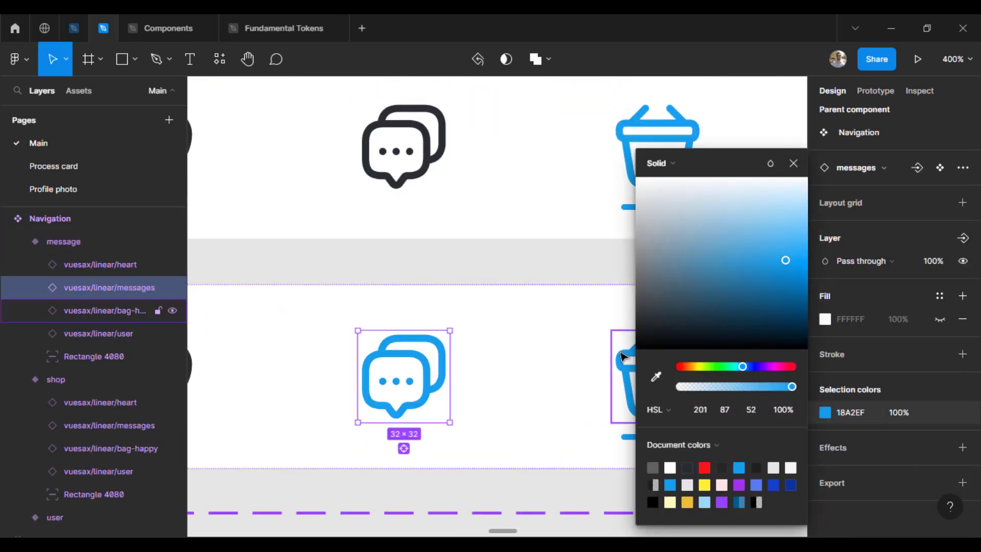
pyautogui.click(637, 438)
pyautogui.moveTo(636, 441); pyautogui.dragTo(417, 443)
# Recolor the basket icon in the message variant to dark 292D32, sampled from an unselected icon.
pyautogui.click(657, 379)
pyautogui.click(826, 411)
pyautogui.click(653, 377)
pyautogui.click(430, 137)
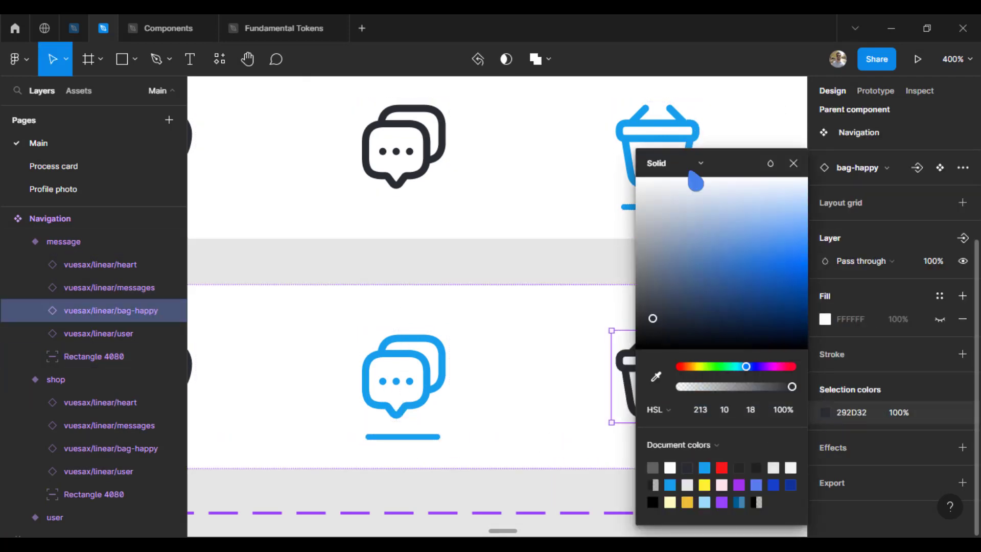
pyautogui.press('Escape')
pyautogui.hscroll(-3, 471, 252)
pyautogui.press('Escape')
# Add a fourth variant below the message variant and name it like.
pyautogui.scroll(-3, 585, 328)
pyautogui.click(585, 328)
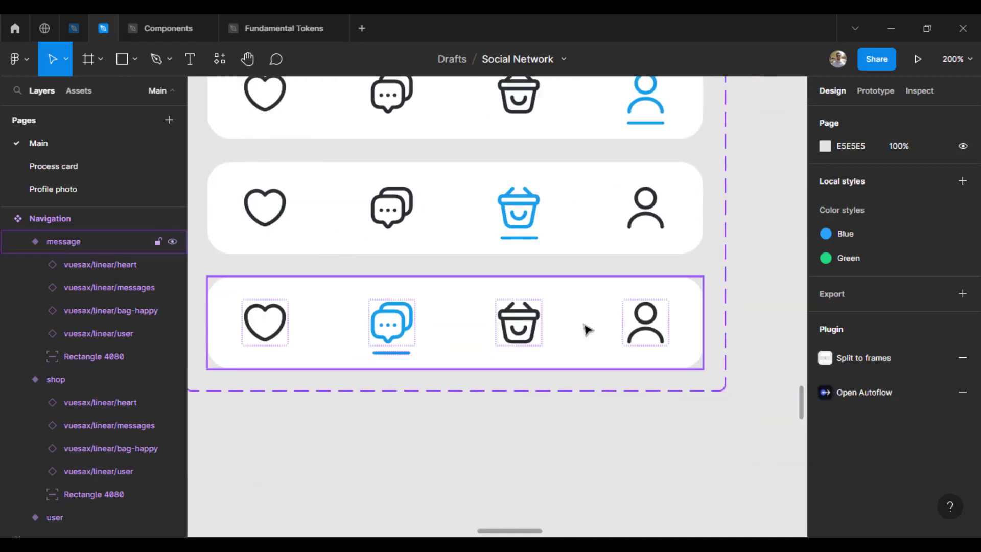
pyautogui.click(454, 388)
pyautogui.write('like')
pyautogui.press('Return')
# Recolor the heart icon in the like variant to blue 18A2EF and move the underline beneath it.
pyautogui.scroll(3, 618, 351)
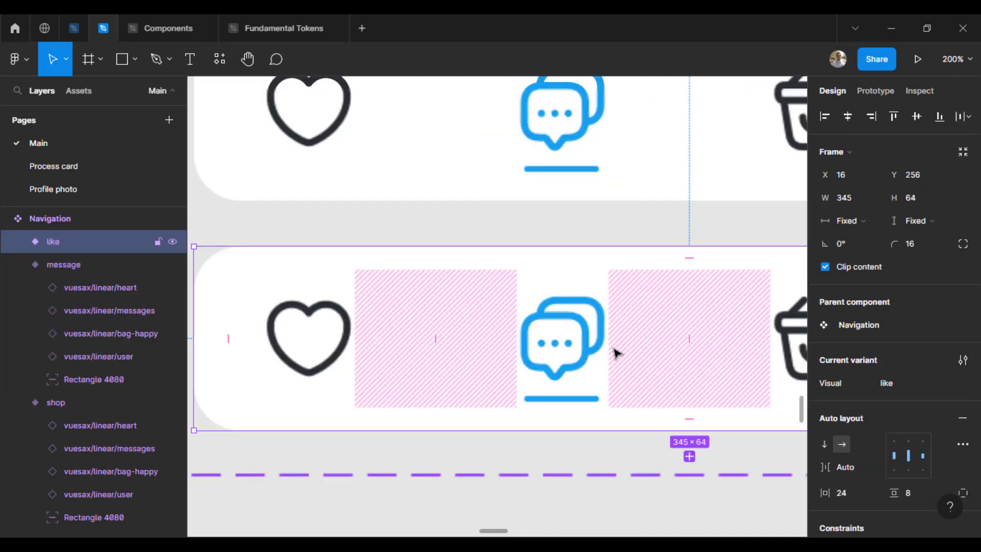
pyautogui.click(308, 337)
pyautogui.scroll(-4, 868, 357)
pyautogui.click(825, 412)
pyautogui.click(656, 377)
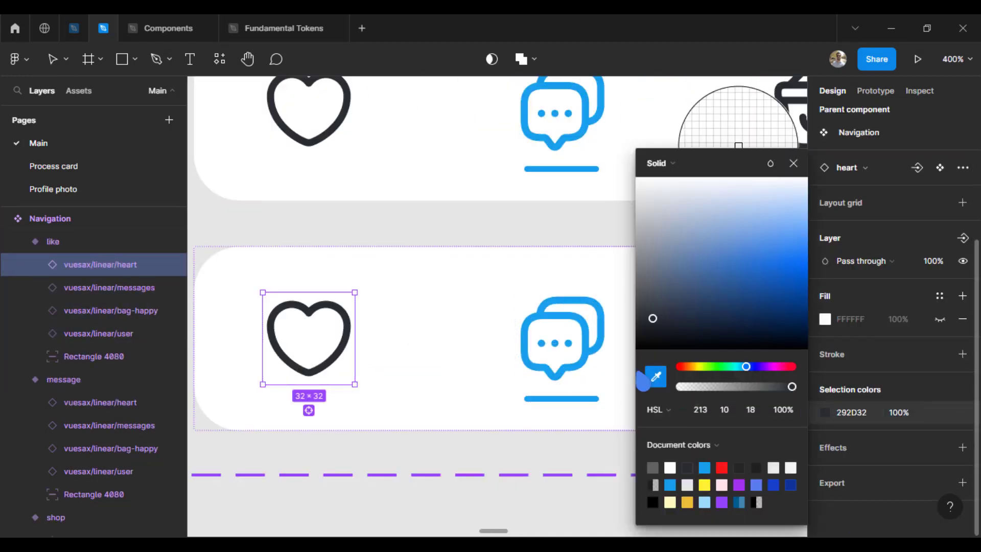
pyautogui.click(560, 313)
pyautogui.moveTo(587, 401); pyautogui.dragTo(339, 405)
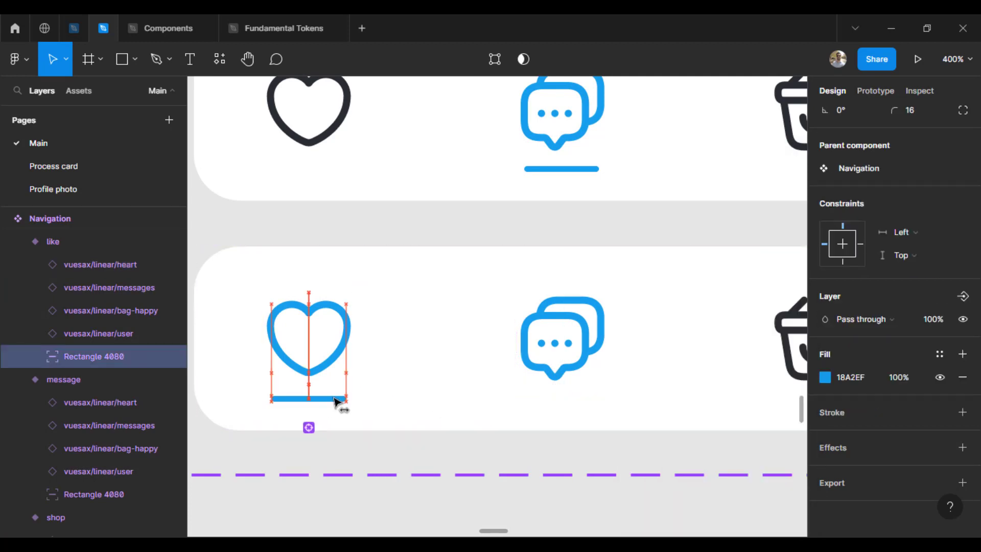
# Recolor the messages icon in the like variant to dark 292D32, sampled from an unselected icon.
pyautogui.click(562, 333)
pyautogui.click(825, 412)
pyautogui.click(656, 377)
pyautogui.click(787, 118)
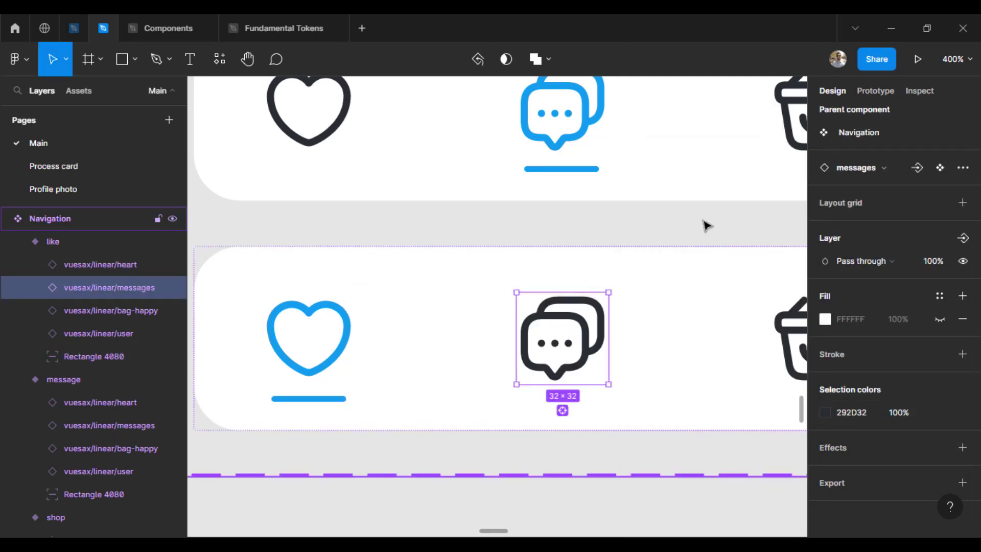
# Set the stroke weight of the dark heart, messages and user icons in the shop variant to 2.
pyautogui.scroll(-3, 462, 326)
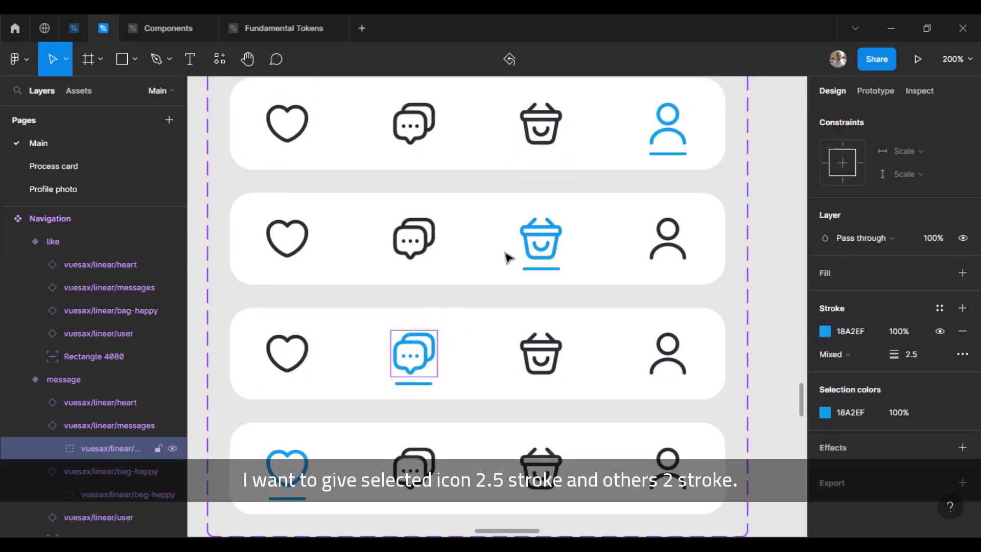
pyautogui.click(559, 238)
pyautogui.doubleClick(552, 240)
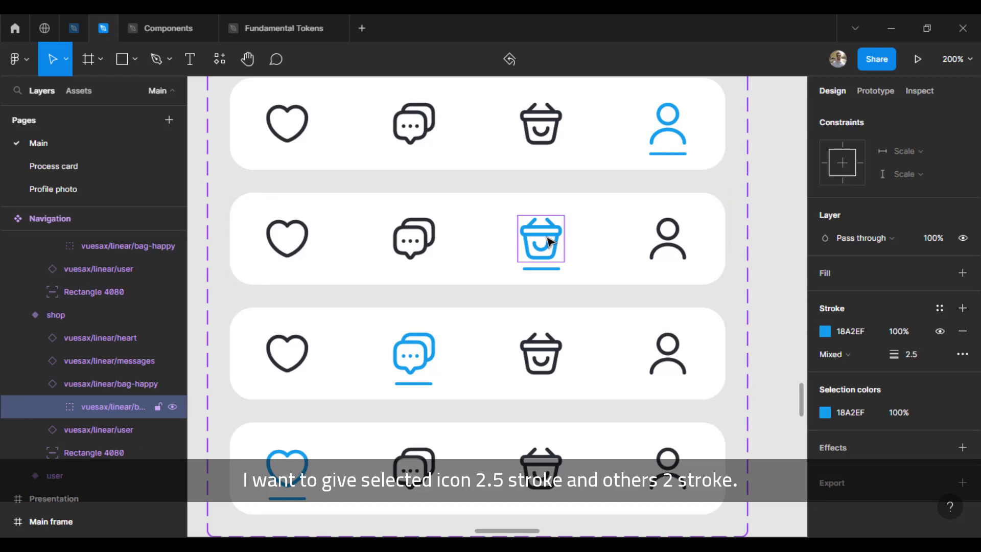
pyautogui.click(918, 357)
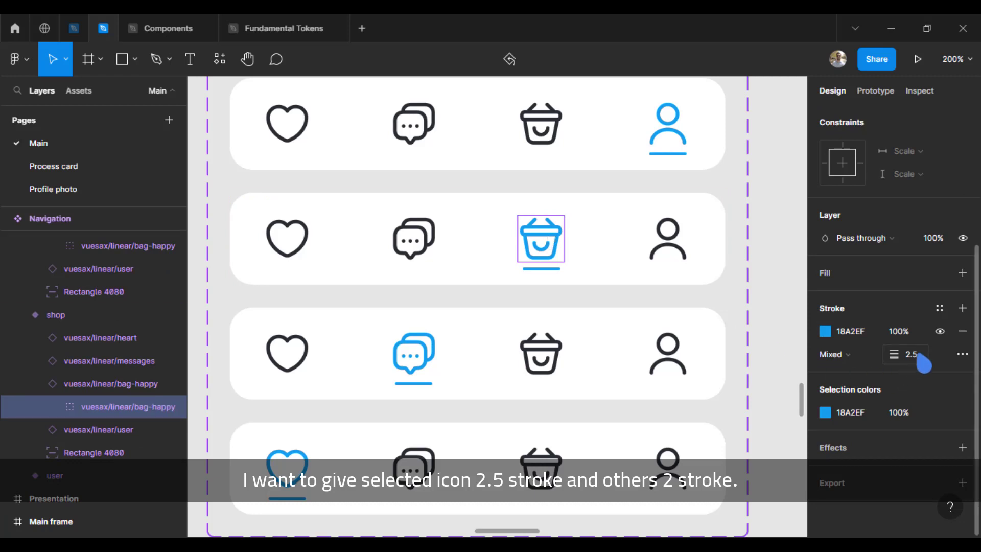
pyautogui.click(674, 250)
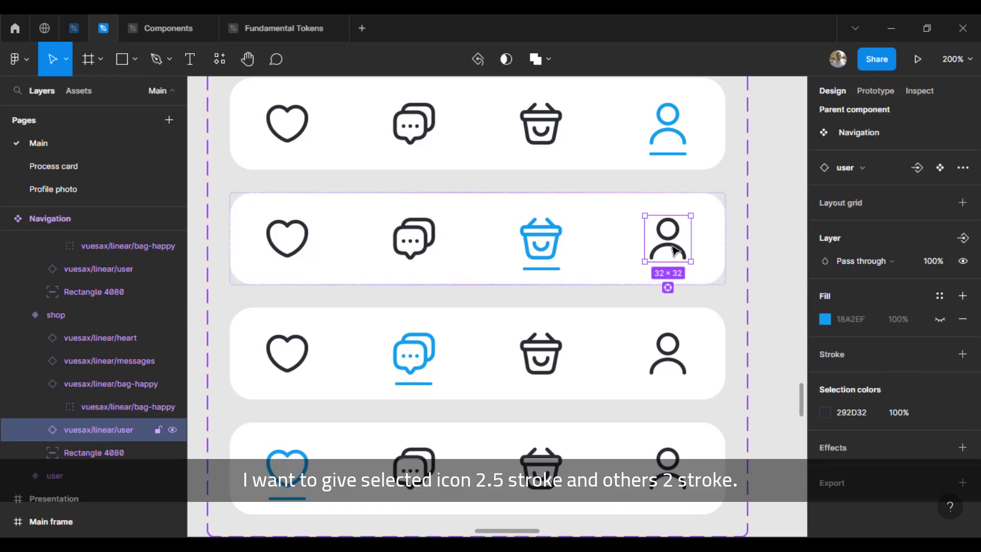
pyautogui.doubleClick(674, 250)
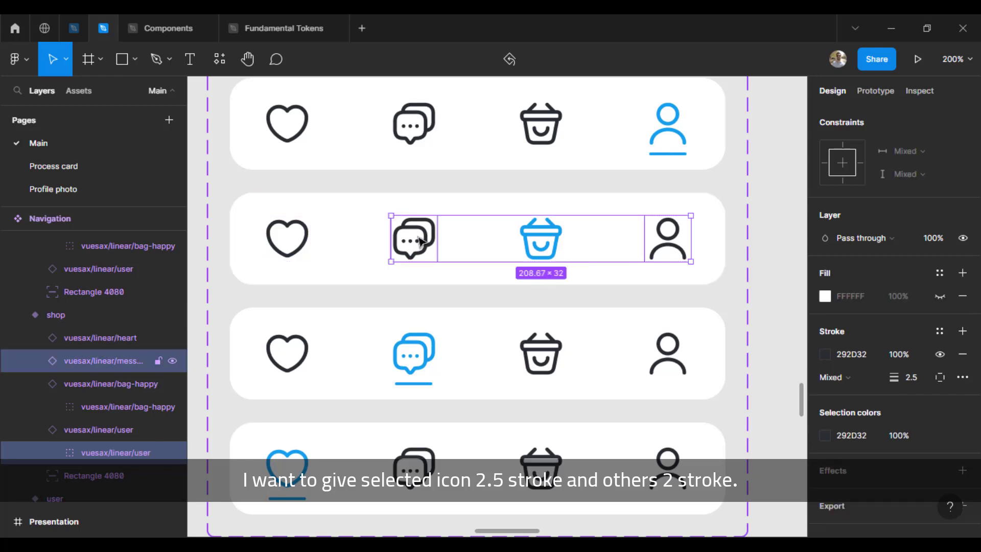
pyautogui.keyDown('shift'); pyautogui.click(422, 243); pyautogui.keyUp('shift')
pyautogui.keyDown('shift'); pyautogui.click(302, 242); pyautogui.keyUp('shift')
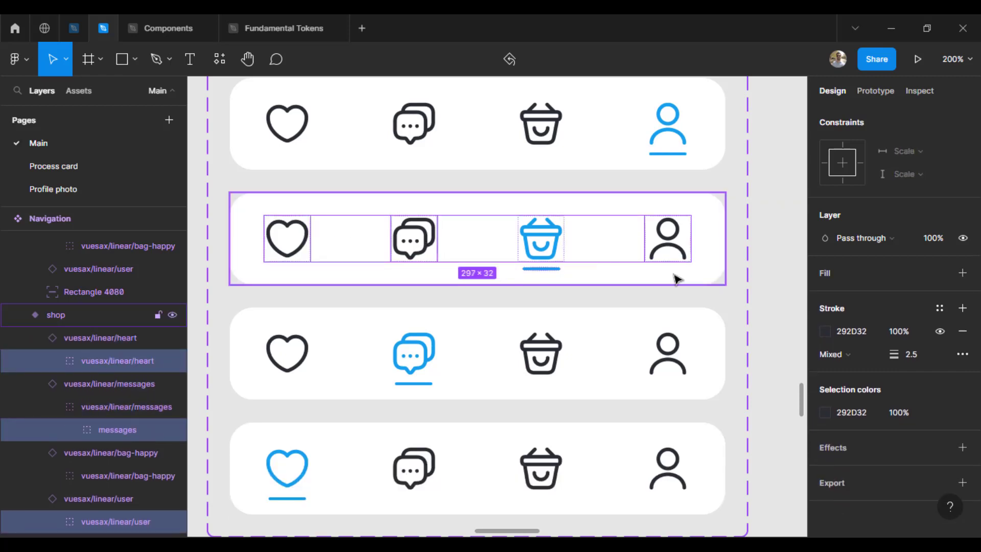
pyautogui.click(919, 366)
pyautogui.write('2')
pyautogui.press('Return')
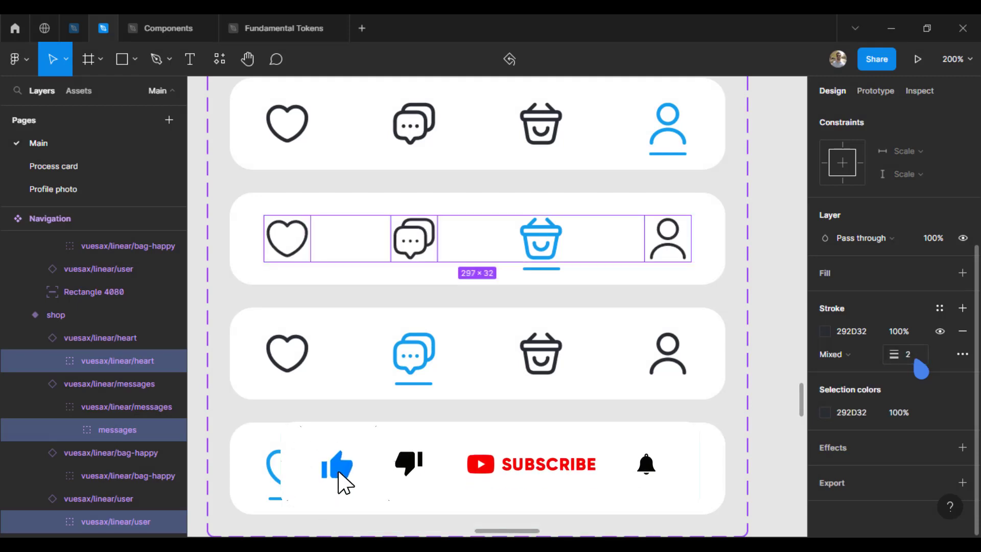
# Set the stroke weight of the dark heart, messages and basket icons in the user variant to 2.
pyautogui.click(541, 124)
pyautogui.keyDown('shift'); pyautogui.click(414, 123); pyautogui.keyUp('shift')
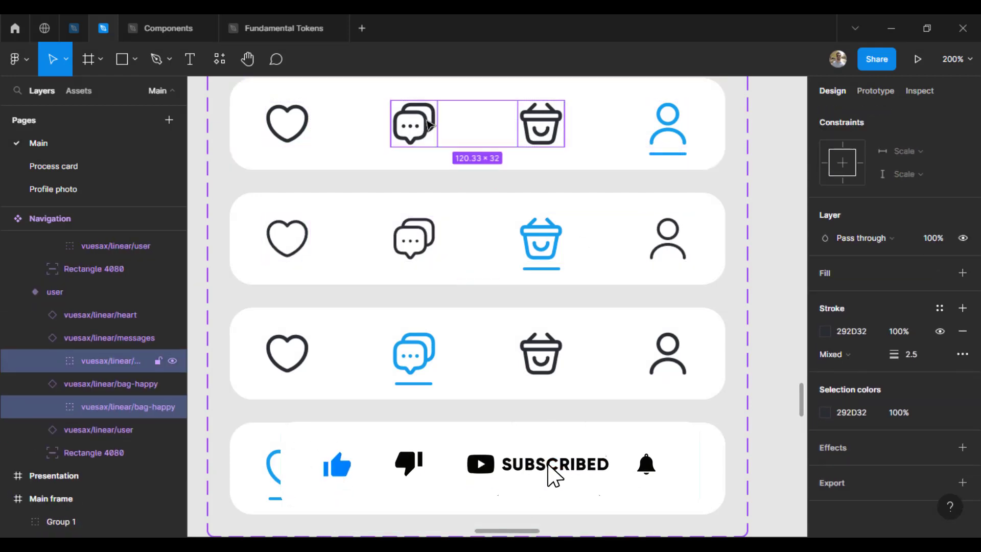
pyautogui.keyDown('shift'); pyautogui.click(301, 125); pyautogui.keyUp('shift')
pyautogui.click(909, 354)
pyautogui.write('2')
pyautogui.press('Return')
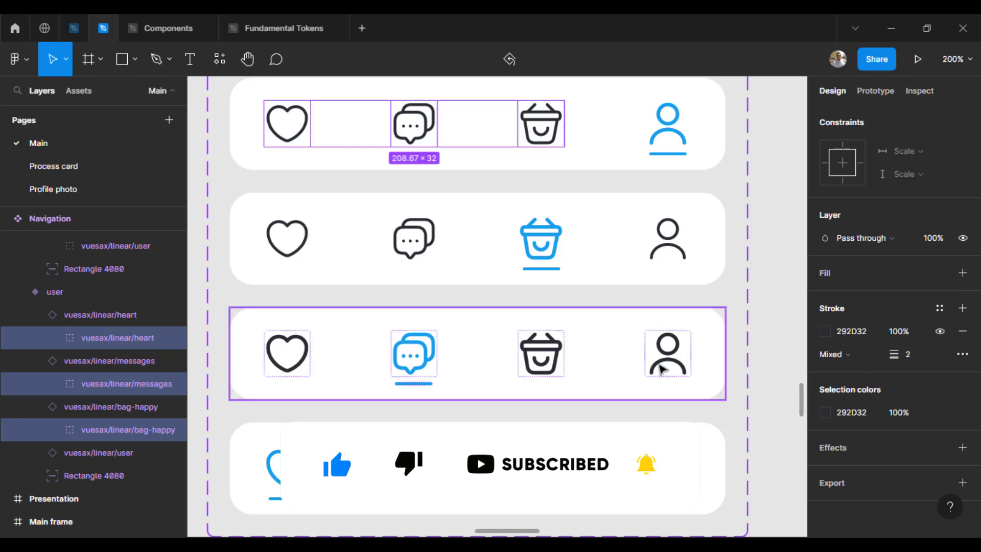
# Set the stroke weight of the dark heart, basket and user icons in the message variant to 2.
pyautogui.click(540, 354)
pyautogui.keyDown('shift'); pyautogui.click(414, 354); pyautogui.keyUp('shift')
pyautogui.keyDown('shift'); pyautogui.click(287, 353); pyautogui.keyUp('shift')
pyautogui.keyDown('shift'); pyautogui.click(668, 354); pyautogui.keyUp('shift')
pyautogui.click(910, 354)
pyautogui.write('2')
pyautogui.press('Return')
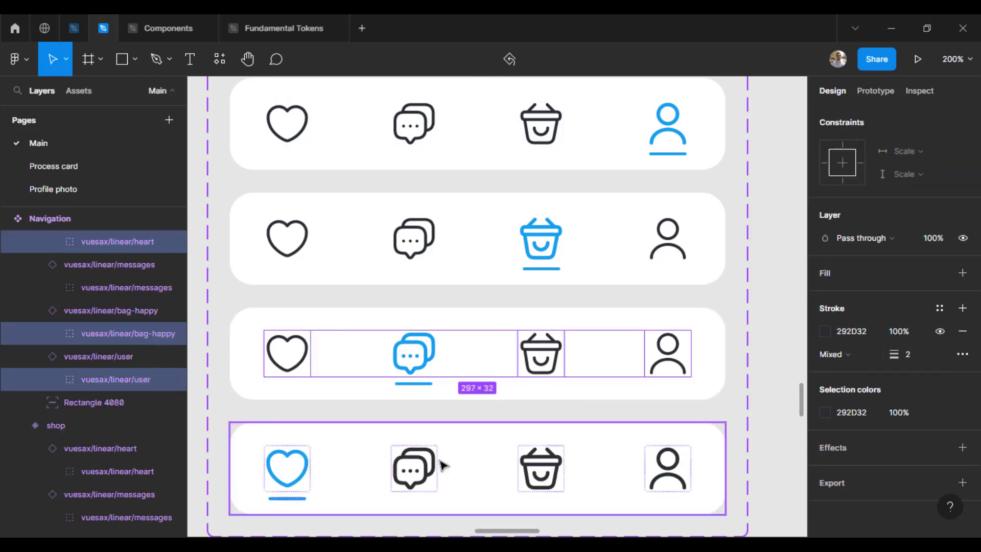
# Set the stroke weight of the dark messages, basket and user icons in the like variant to 2.
pyautogui.click(414, 467)
pyautogui.keyDown('shift'); pyautogui.click(541, 467); pyautogui.keyUp('shift')
pyautogui.keyDown('shift'); pyautogui.click(668, 468); pyautogui.keyUp('shift')
pyautogui.click(915, 356)
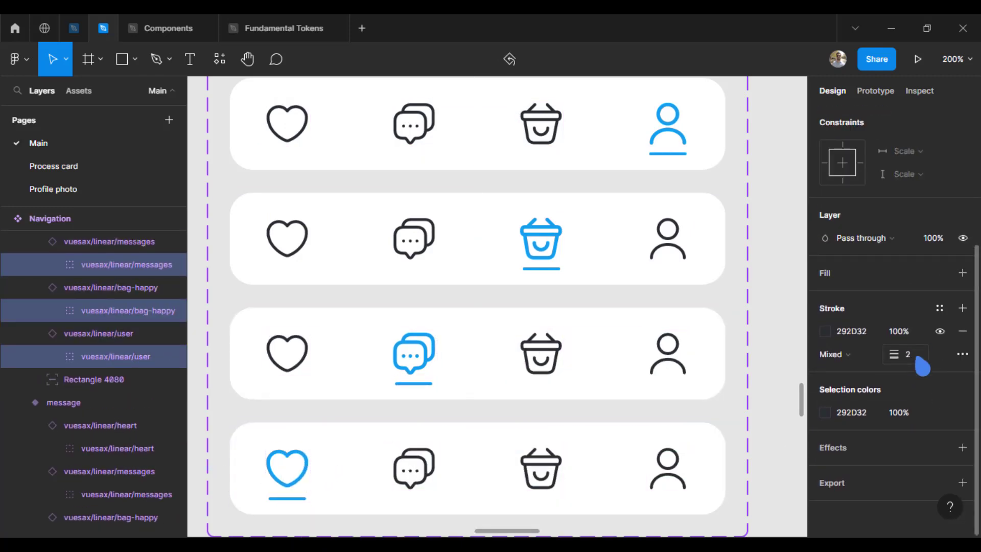
pyautogui.click(785, 441)
pyautogui.moveTo(746, 361); pyautogui.dragTo(735, 373)
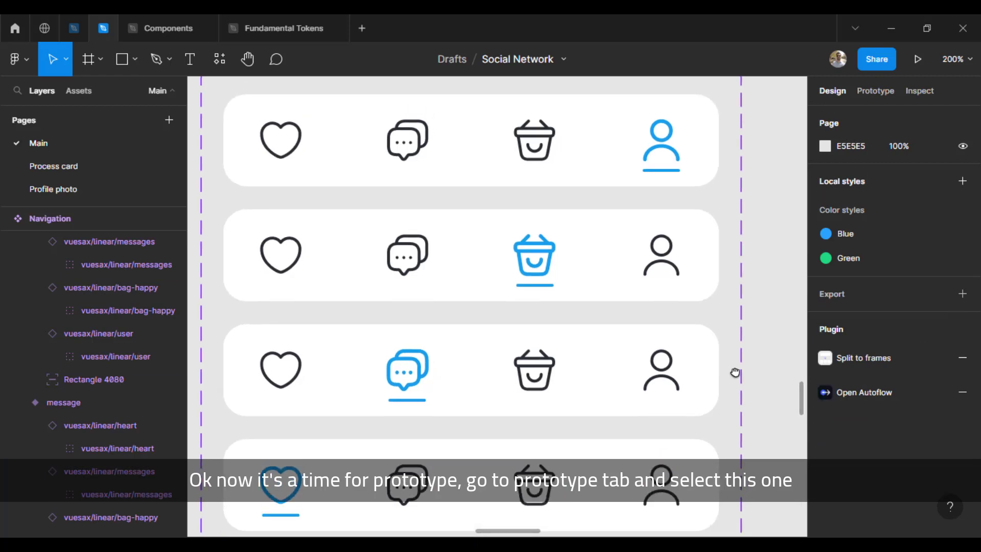
# Try to link the whole user variant to the shop variant with an On click, Change to interaction.
pyautogui.click(876, 100)
pyautogui.click(874, 98)
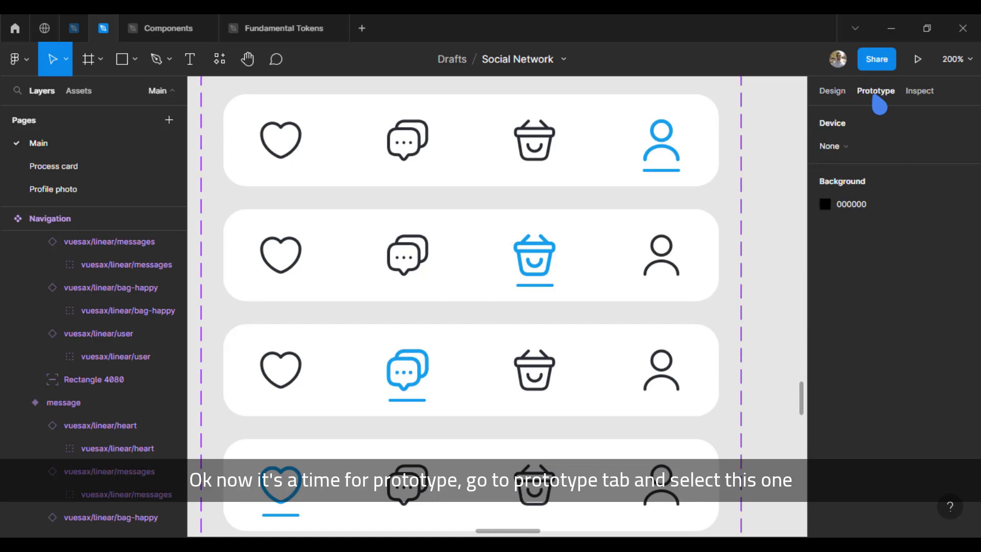
pyautogui.click(586, 132)
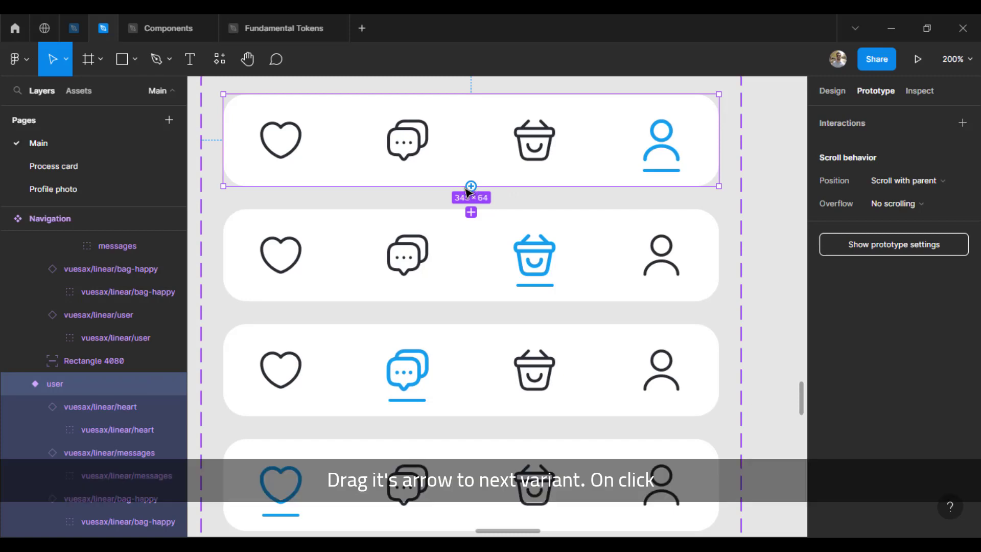
pyautogui.moveTo(472, 187); pyautogui.dragTo(448, 220)
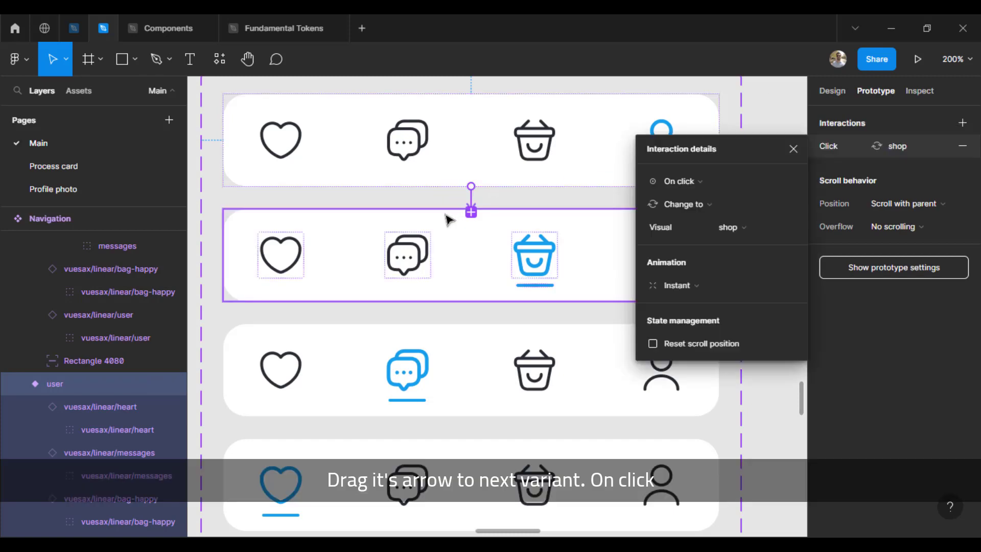
pyautogui.click(711, 186)
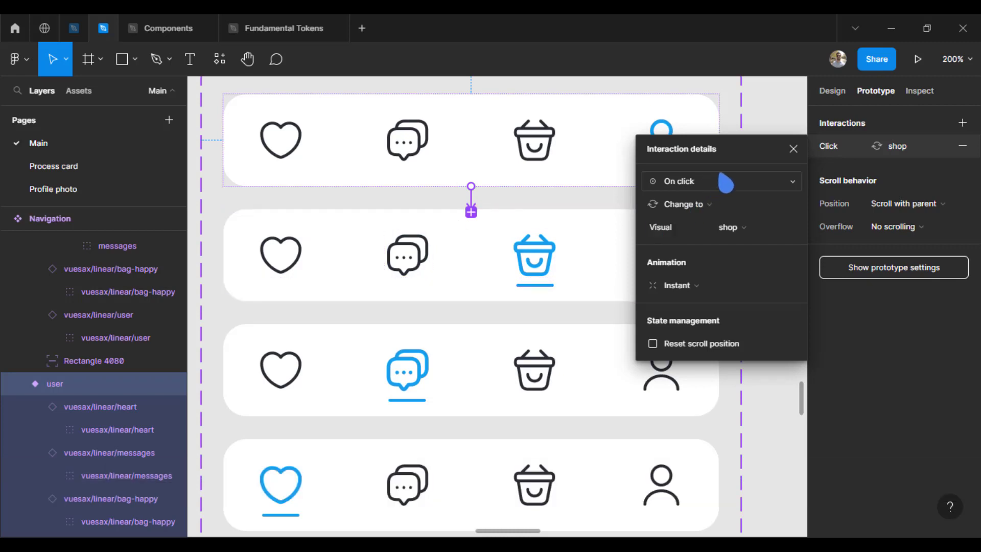
pyautogui.click(794, 149)
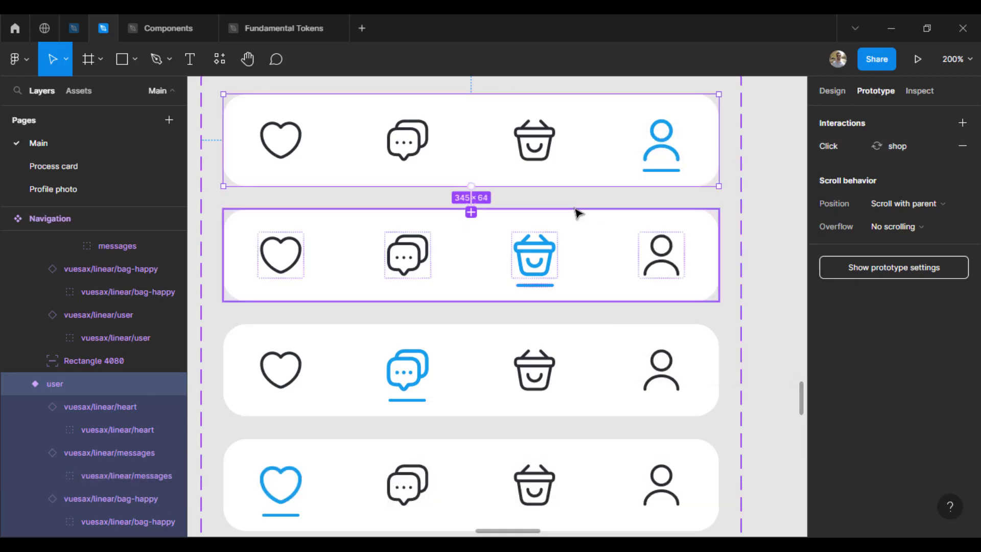
pyautogui.click(790, 240)
pyautogui.click(832, 90)
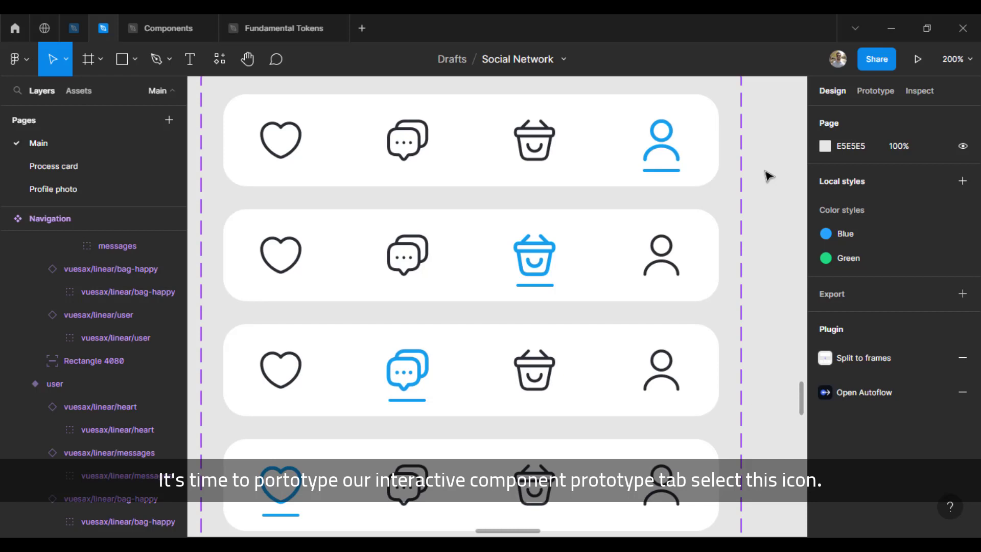
# Link the basket icon in the user variant to the shop variant on click, using Smart animate with Ease in and out.
pyautogui.click(875, 92)
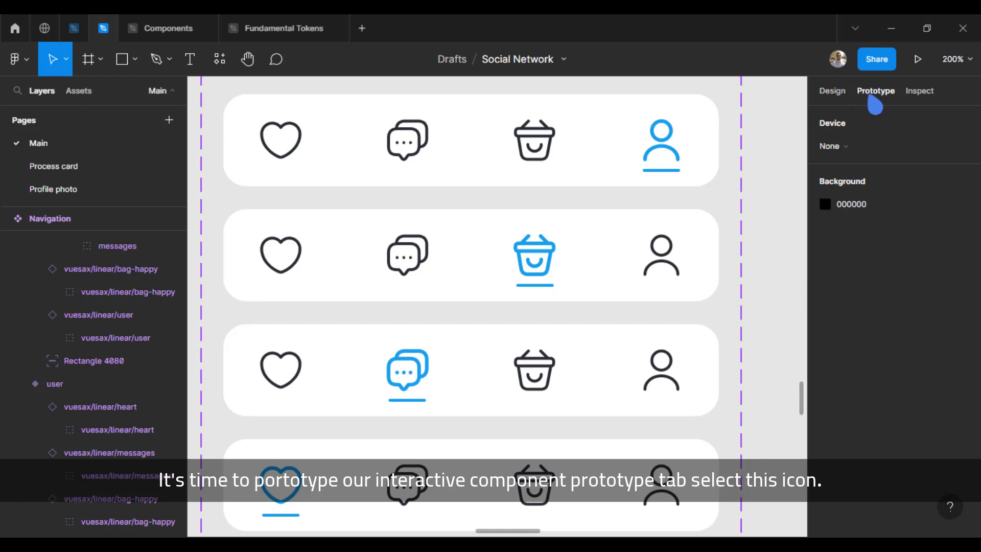
pyautogui.click(545, 145)
pyautogui.click(546, 145)
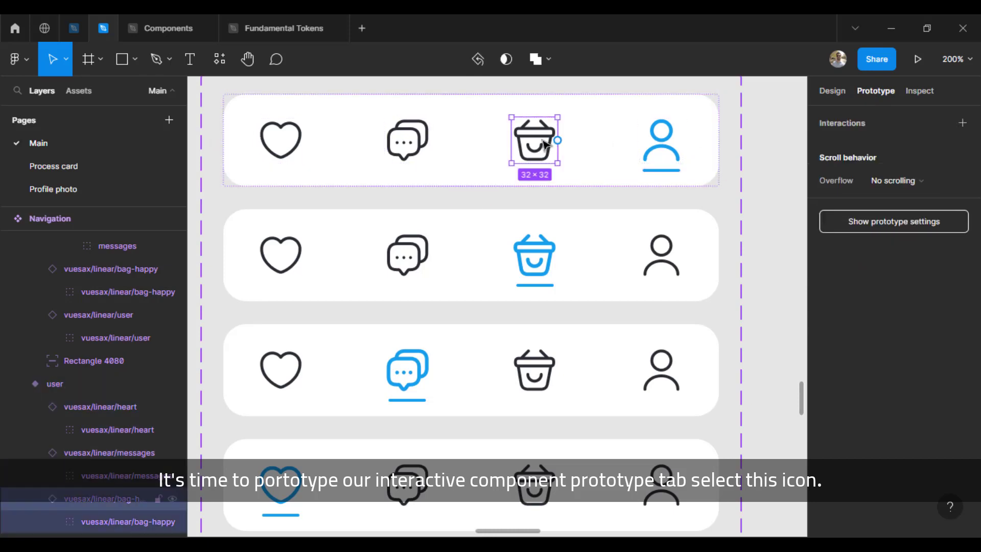
pyautogui.moveTo(558, 141); pyautogui.dragTo(567, 225)
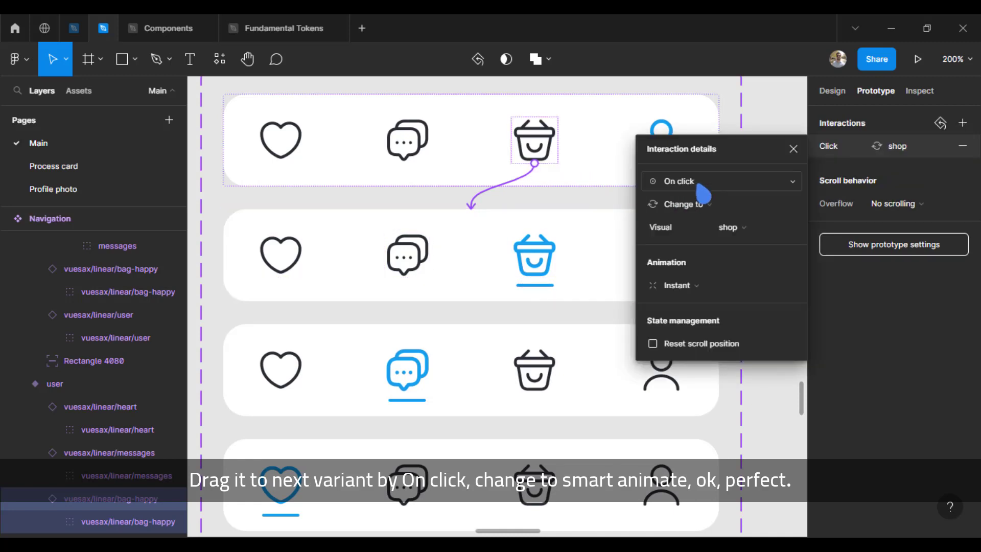
pyautogui.click(674, 285)
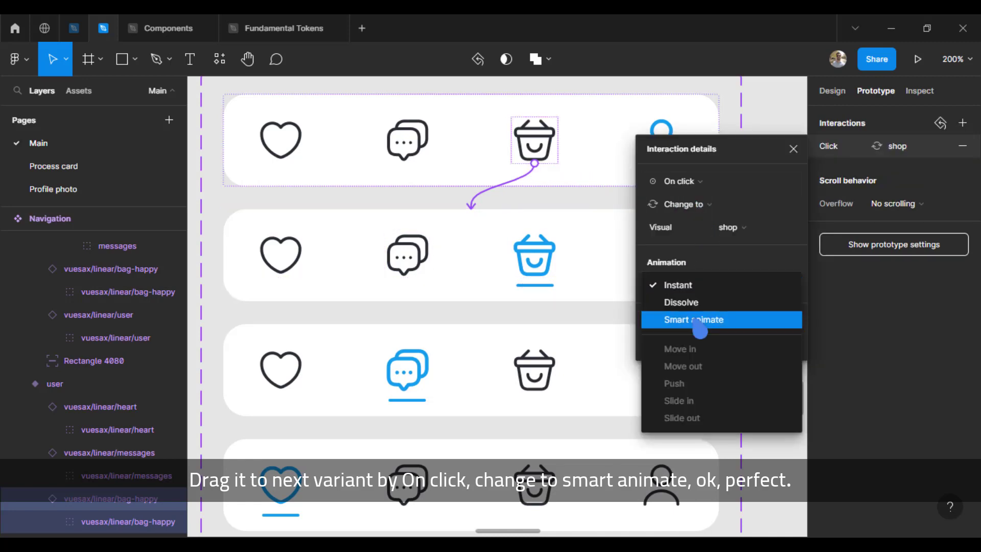
pyautogui.click(699, 328)
pyautogui.click(685, 402)
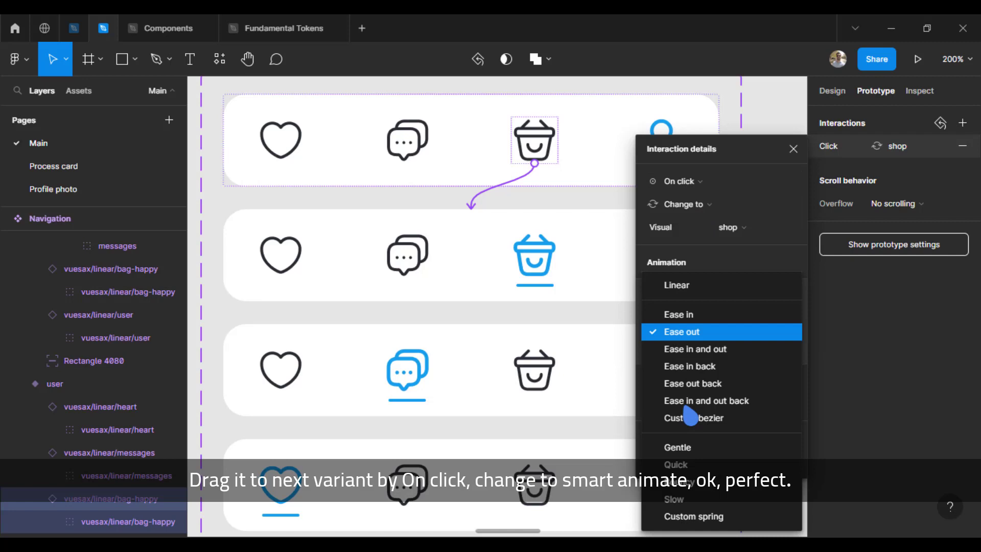
pyautogui.click(708, 349)
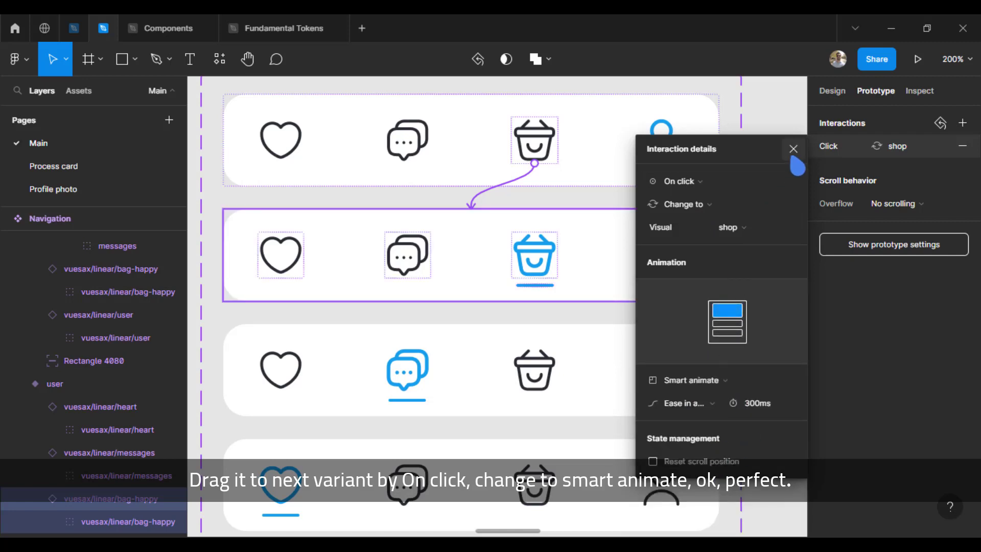
pyautogui.click(402, 260)
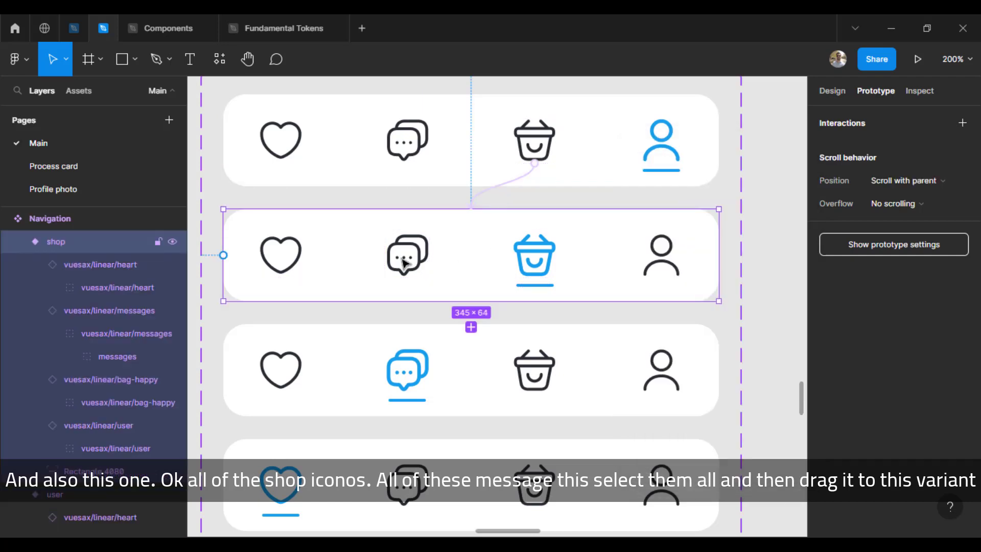
pyautogui.moveTo(385, 255); pyautogui.dragTo(365, 288)
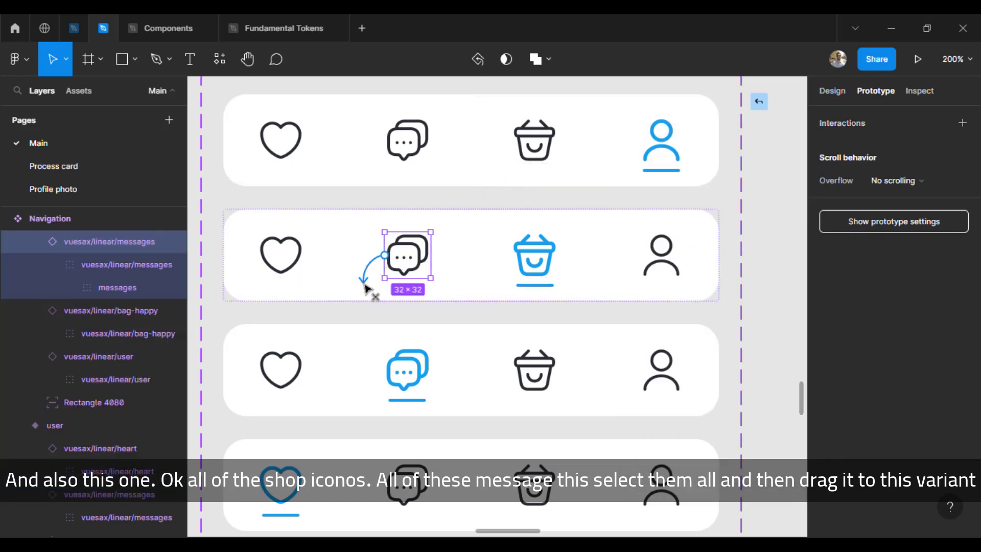
pyautogui.moveTo(365, 289); pyautogui.dragTo(570, 299)
# Link the basket icon in the like variant to the shop variant on click with Smart animate.
pyautogui.click(557, 388)
pyautogui.click(556, 386)
pyautogui.click(554, 485)
pyautogui.click(554, 486)
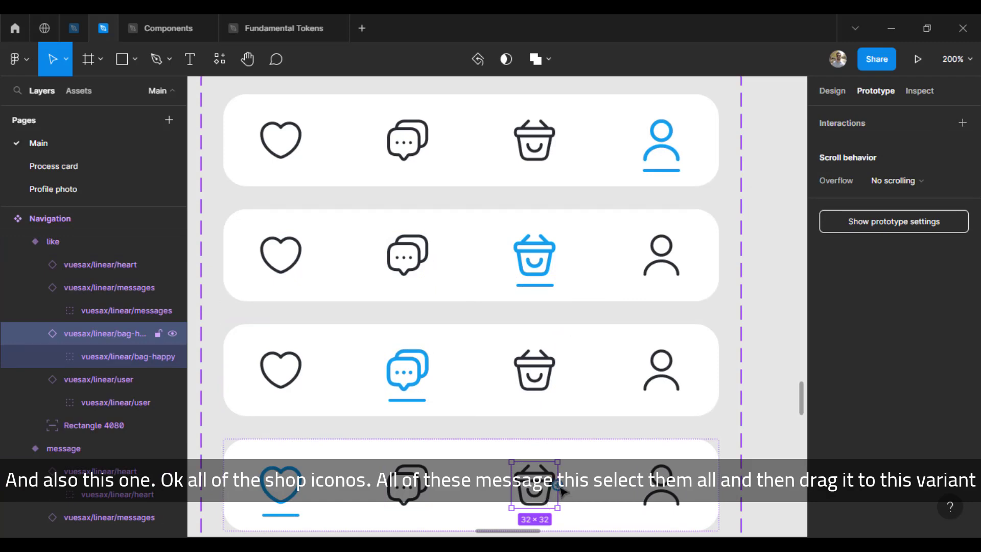
pyautogui.moveTo(562, 490); pyautogui.dragTo(574, 270)
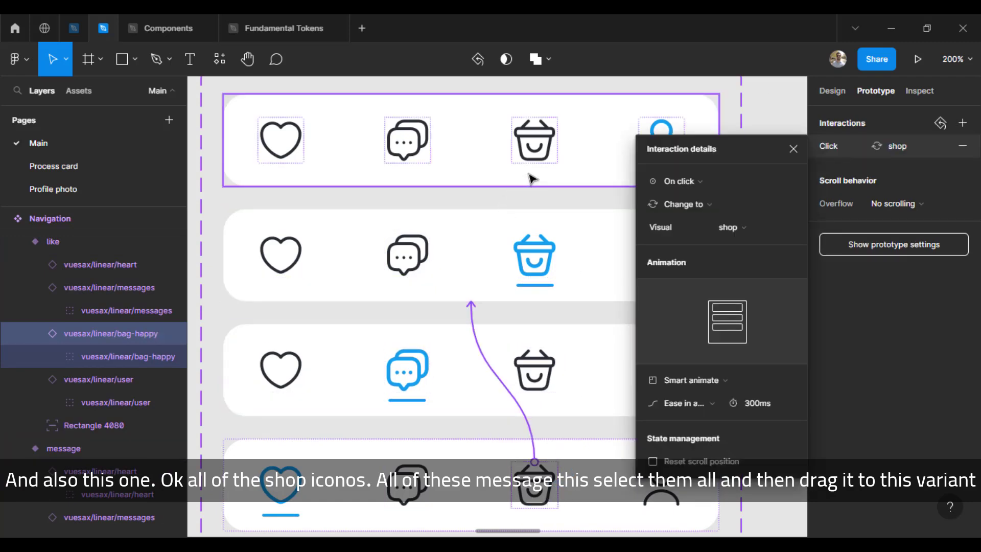
# Link the messages icons in the user, shop and like variants to the message variant on click with Smart animate.
pyautogui.scroll(-1, 533, 177)
pyautogui.click(406, 131)
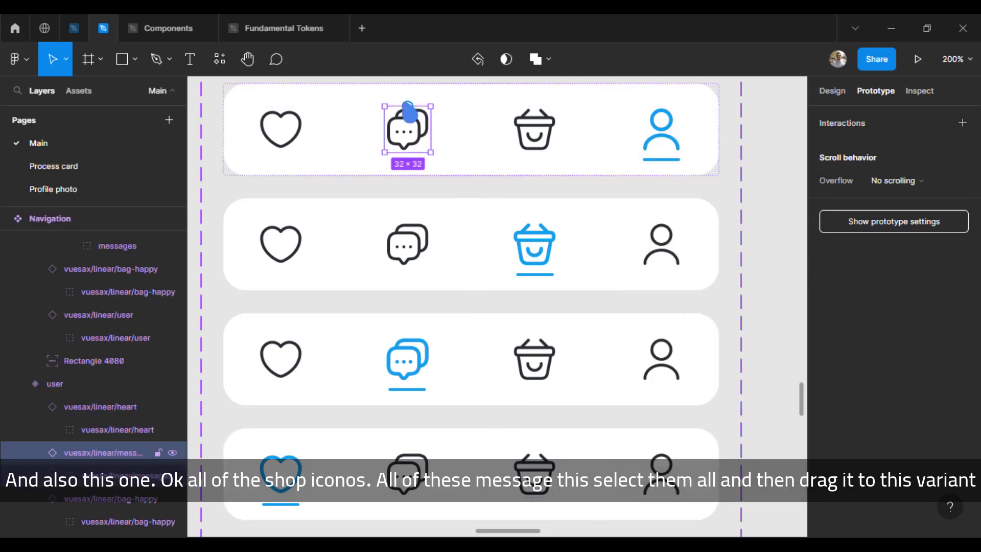
pyautogui.moveTo(404, 105); pyautogui.dragTo(422, 255)
pyautogui.keyDown('shift'); pyautogui.click(422, 254); pyautogui.keyUp('shift')
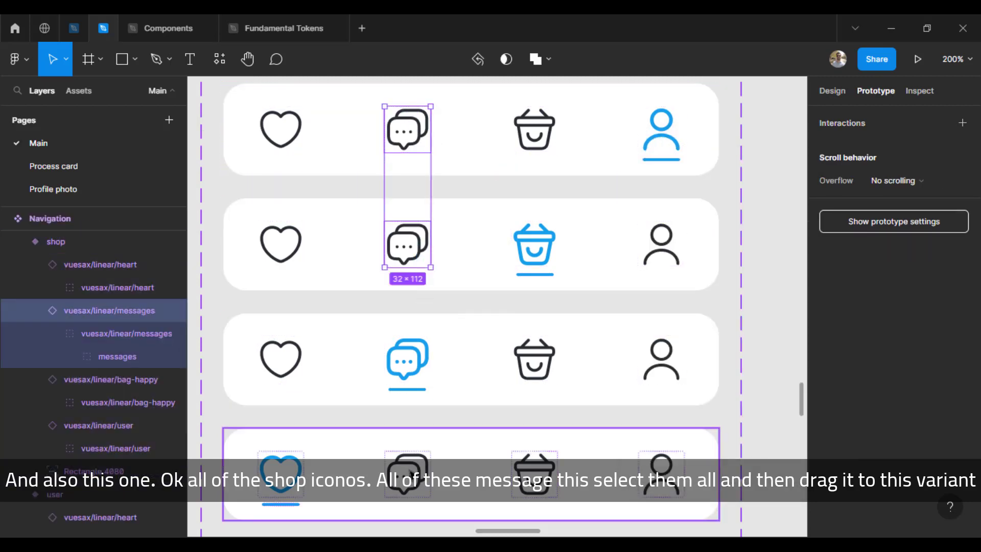
pyautogui.keyDown('shift'); pyautogui.click(412, 463); pyautogui.keyUp('shift')
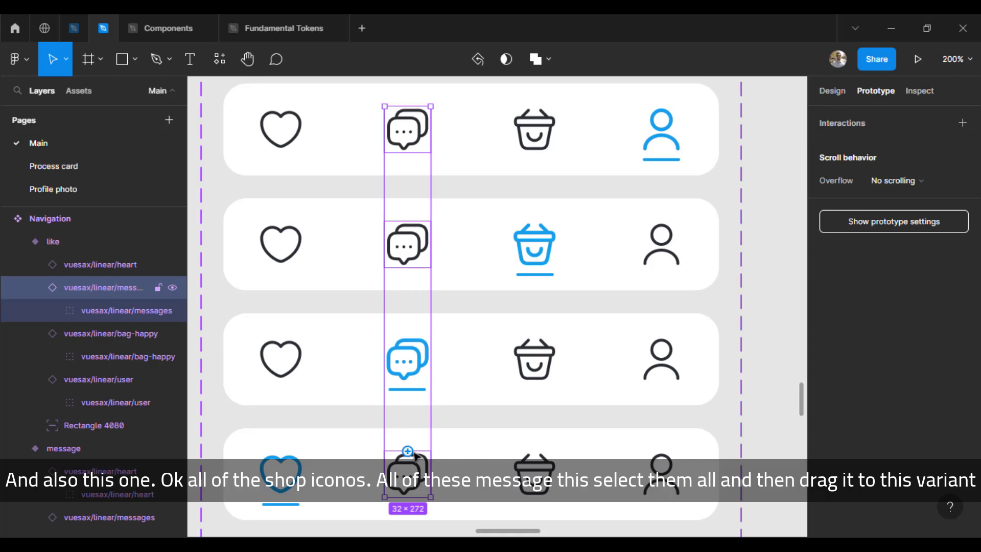
pyautogui.moveTo(408, 451); pyautogui.dragTo(367, 375)
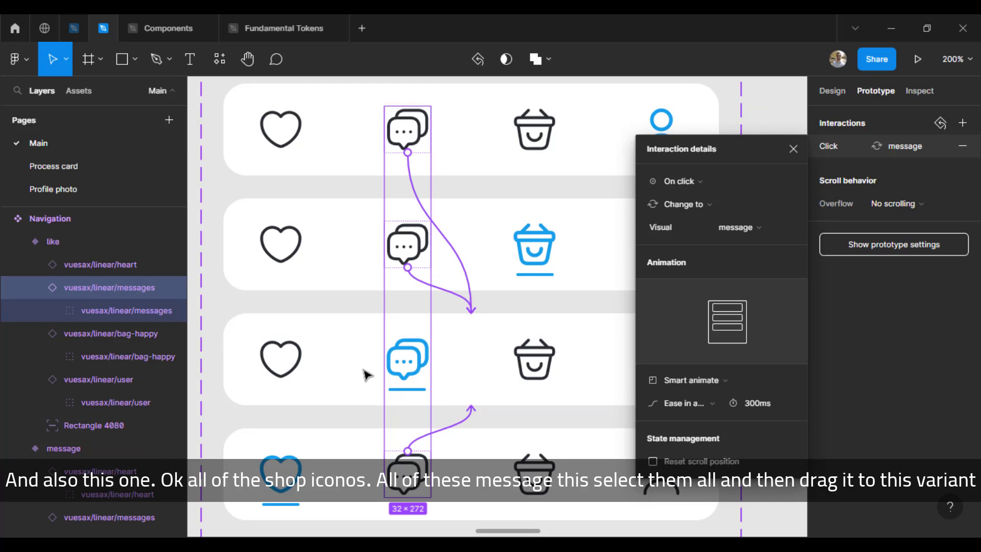
# Link the heart icons in the user, shop and message variants to the like variant on click.
pyautogui.click(278, 126)
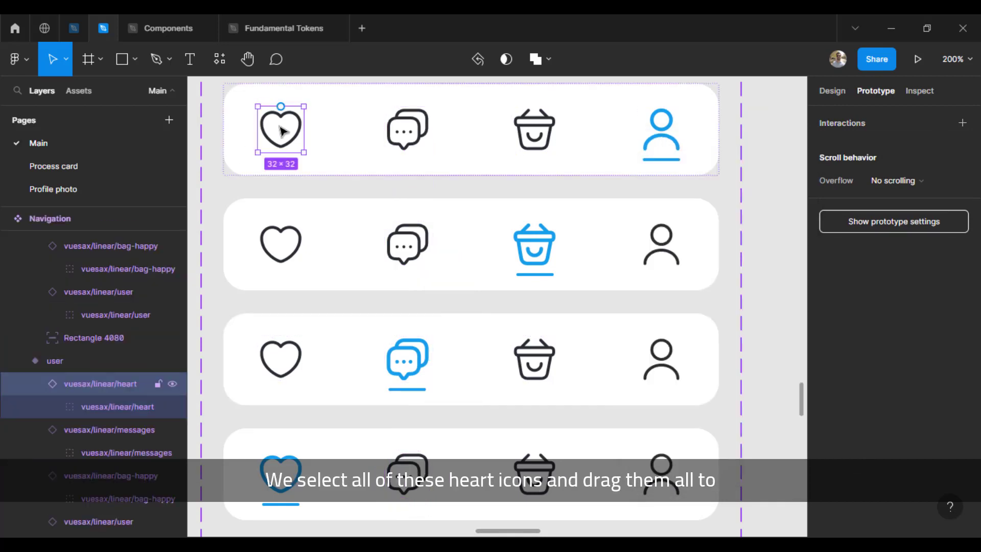
pyautogui.keyDown('shift'); pyautogui.click(288, 250); pyautogui.keyUp('shift')
pyautogui.keyDown('shift'); pyautogui.click(288, 378); pyautogui.keyUp('shift')
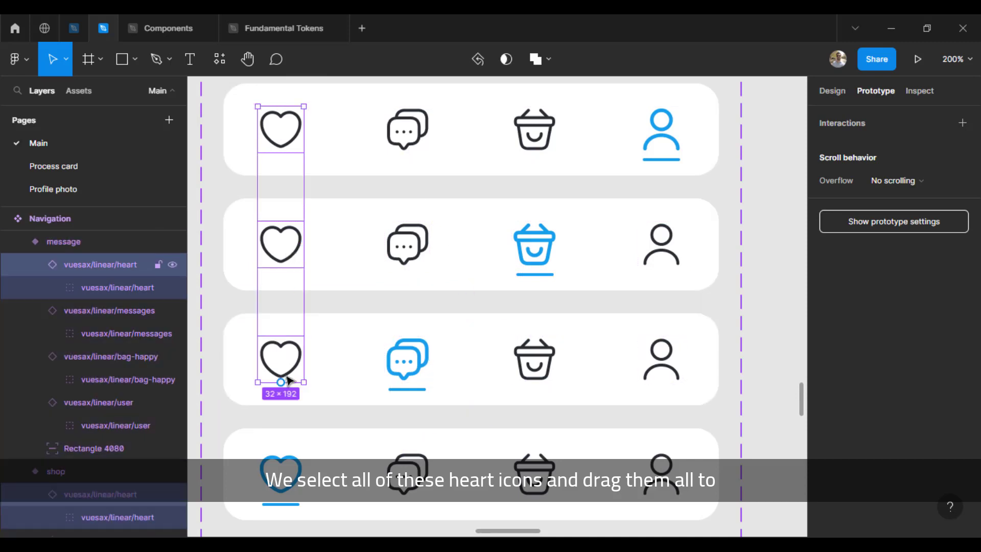
pyautogui.moveTo(283, 384); pyautogui.dragTo(340, 460)
pyautogui.click(794, 146)
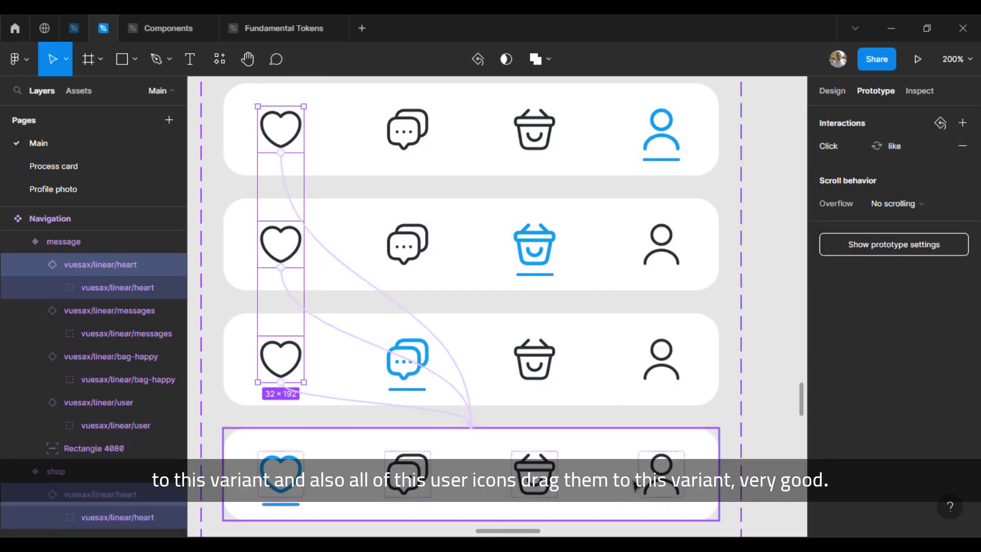
# Link the user icons in the like, message and shop variants to the user variant on click with Smart animate.
pyautogui.click(659, 470)
pyautogui.keyDown('shift'); pyautogui.click(657, 358); pyautogui.keyUp('shift')
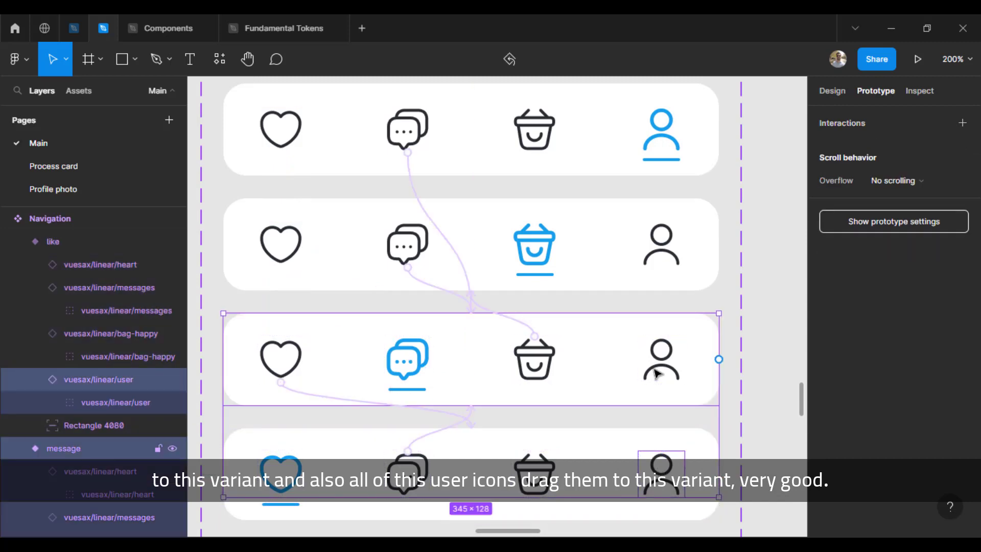
pyautogui.keyDown('shift'); pyautogui.click(659, 263); pyautogui.keyUp('shift')
pyautogui.moveTo(661, 267); pyautogui.dragTo(717, 151)
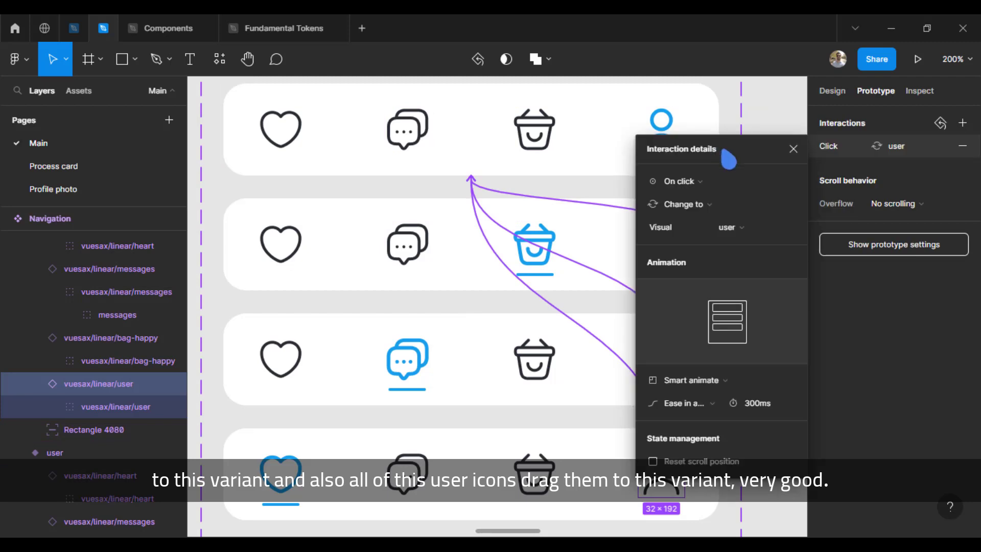
pyautogui.click(793, 149)
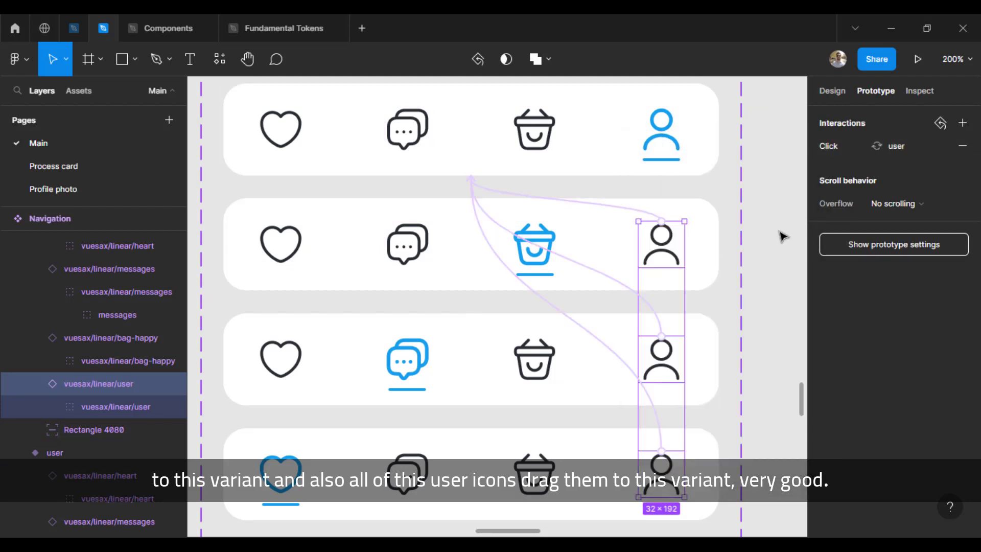
pyautogui.click(782, 234)
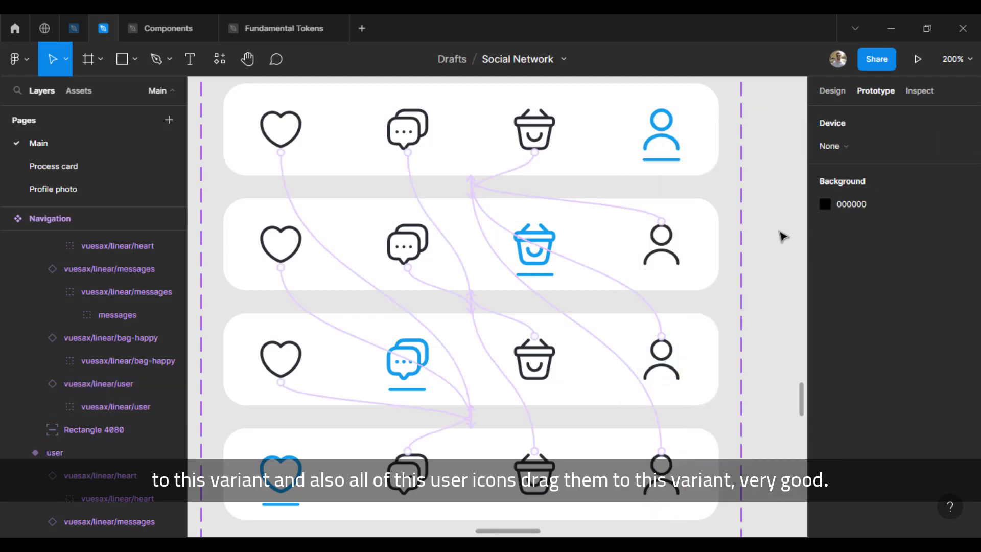
# Copy the user variant of the Navigation component and replace the navigation bar in the Main frame with it.
pyautogui.click(832, 90)
pyautogui.moveTo(790, 158); pyautogui.dragTo(779, 279)
pyautogui.hotkey('shift', '0')
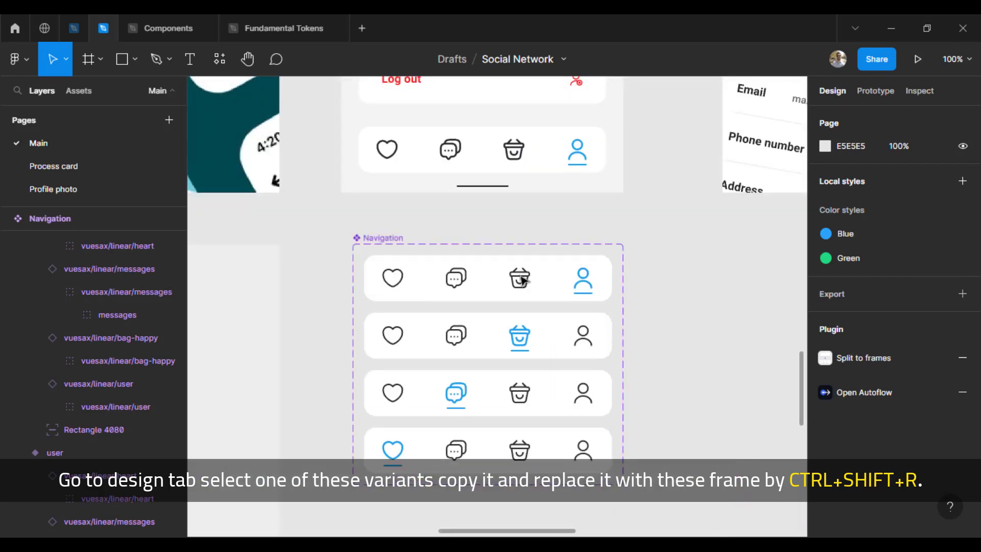
pyautogui.click(508, 280)
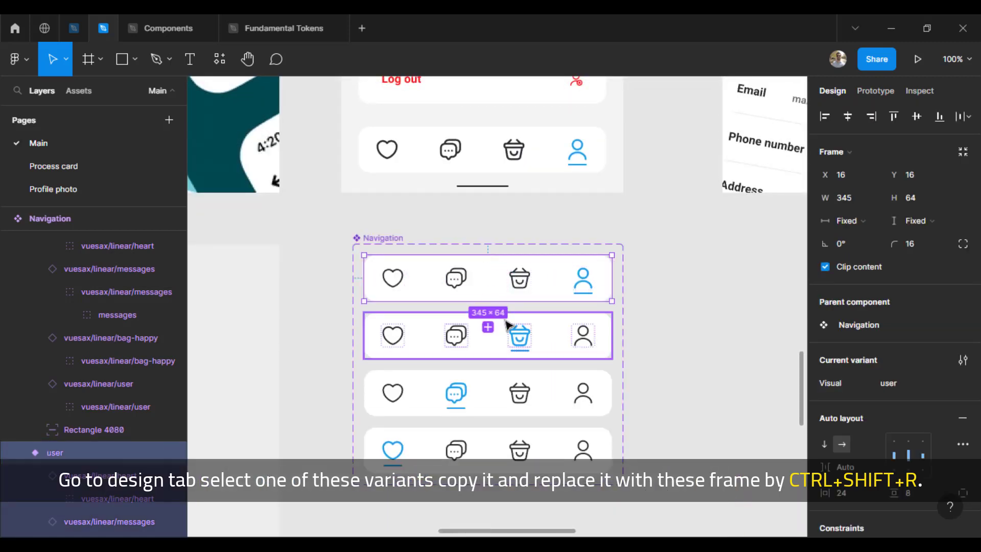
pyautogui.keyDown('ctrl'); pyautogui.click(513, 149); pyautogui.keyUp('ctrl')
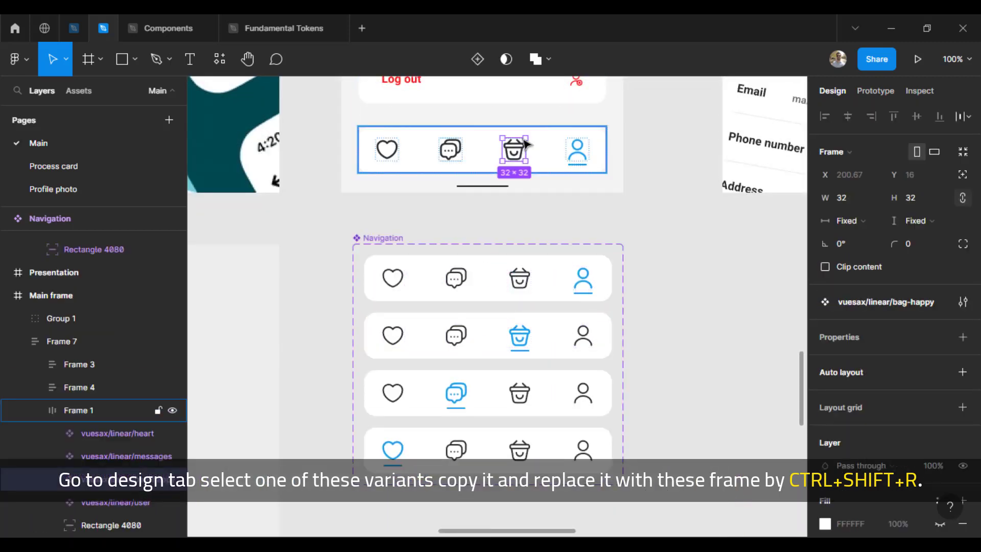
pyautogui.click(557, 166)
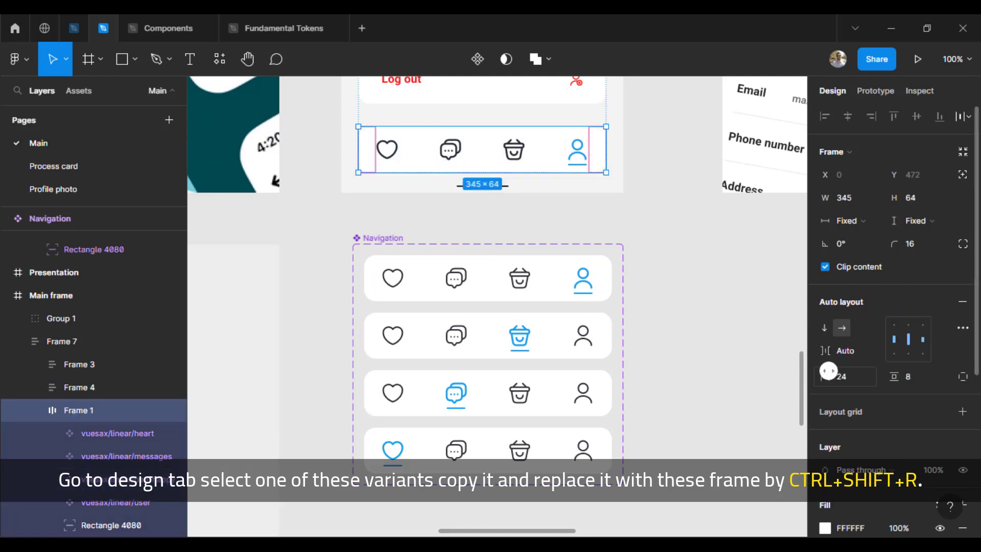
pyautogui.hotkey('ctrl', 'shift', 'r')
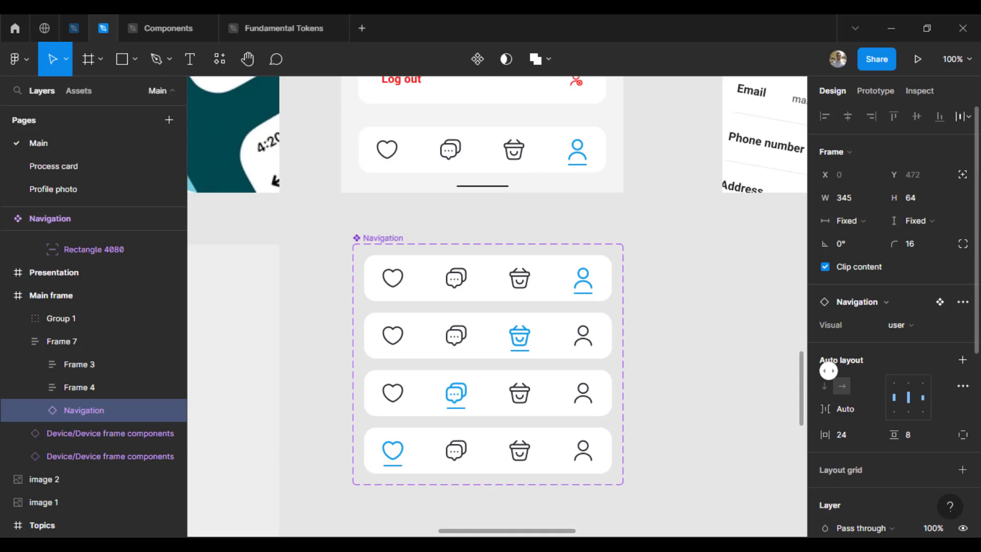
pyautogui.click(722, 366)
# Present the Main frame as a prototype and test the basket and heart icons in its navigation bar.
pyautogui.scroll(3, 649, 410)
pyautogui.hscroll(2, 648, 409)
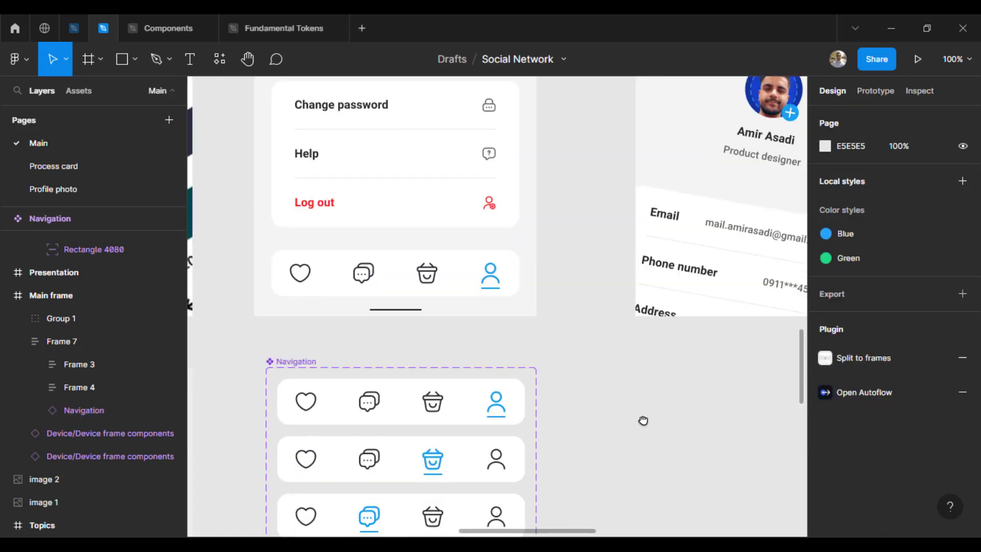
pyautogui.press('-')
pyautogui.scroll(4, 651, 407)
pyautogui.hscroll(2, 651, 407)
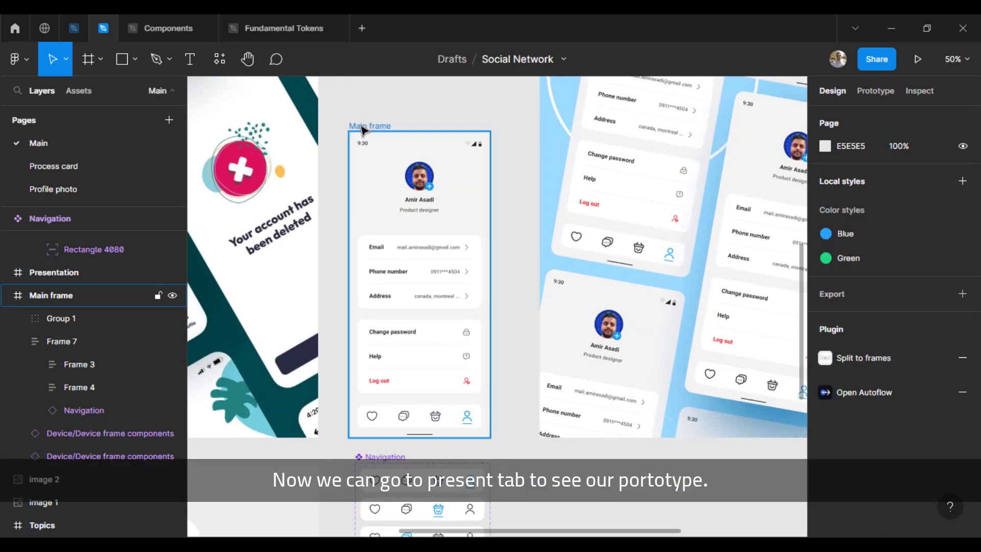
pyautogui.click(362, 128)
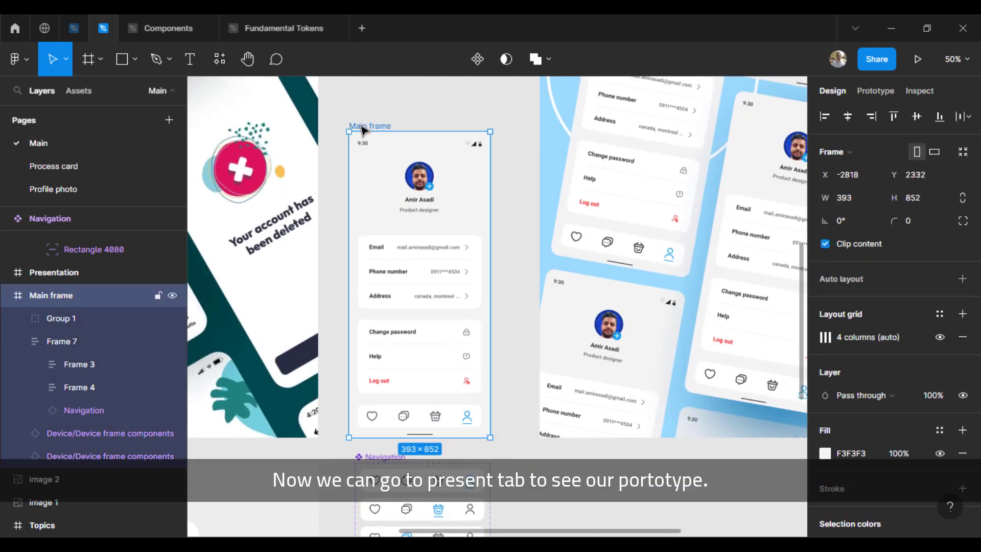
pyautogui.click(919, 69)
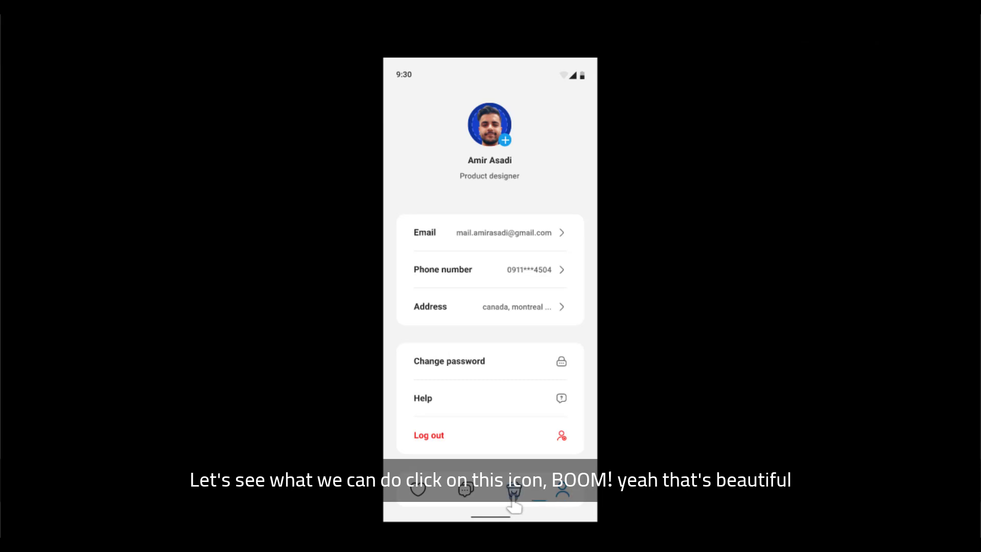
pyautogui.click(514, 503)
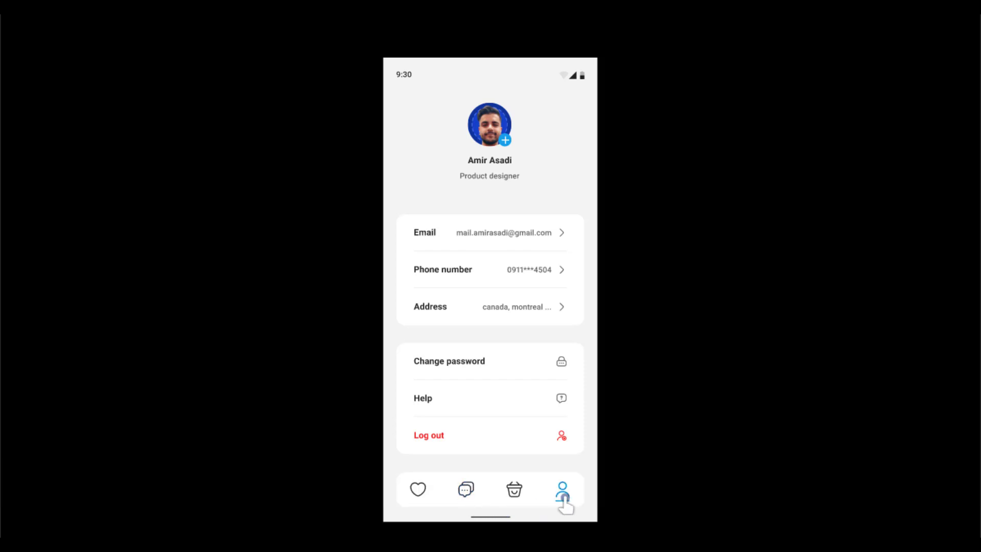
pyautogui.click(418, 493)
# Exit the full-screen prototype view, return to the Social Network design file and clear the selection.
pyautogui.moveTo(510, 26)
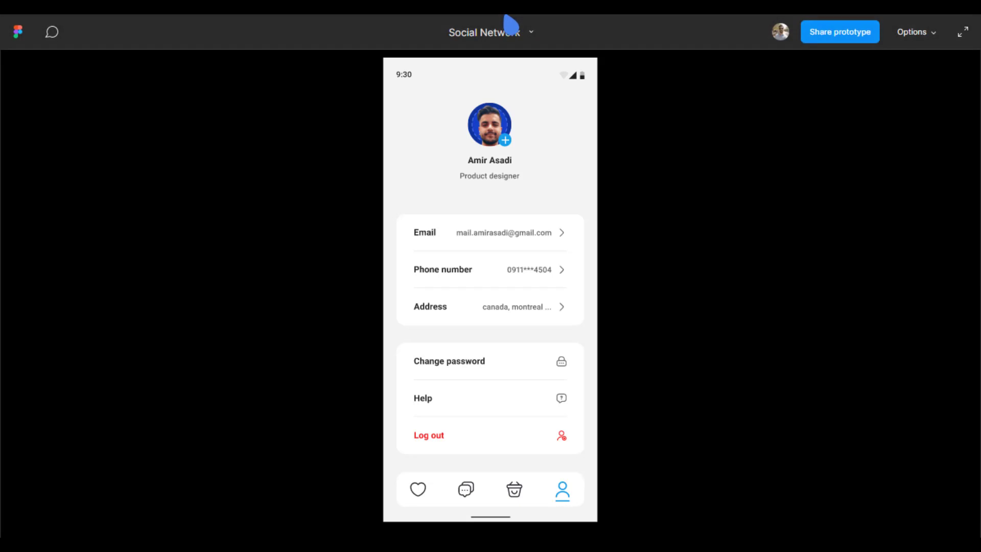
pyautogui.click(964, 32)
pyautogui.click(962, 33)
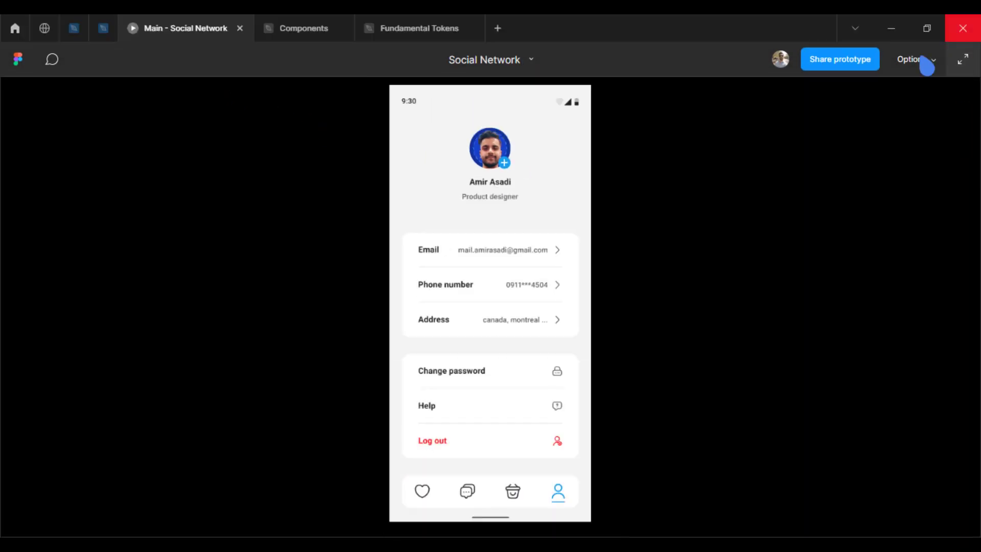
pyautogui.click(103, 31)
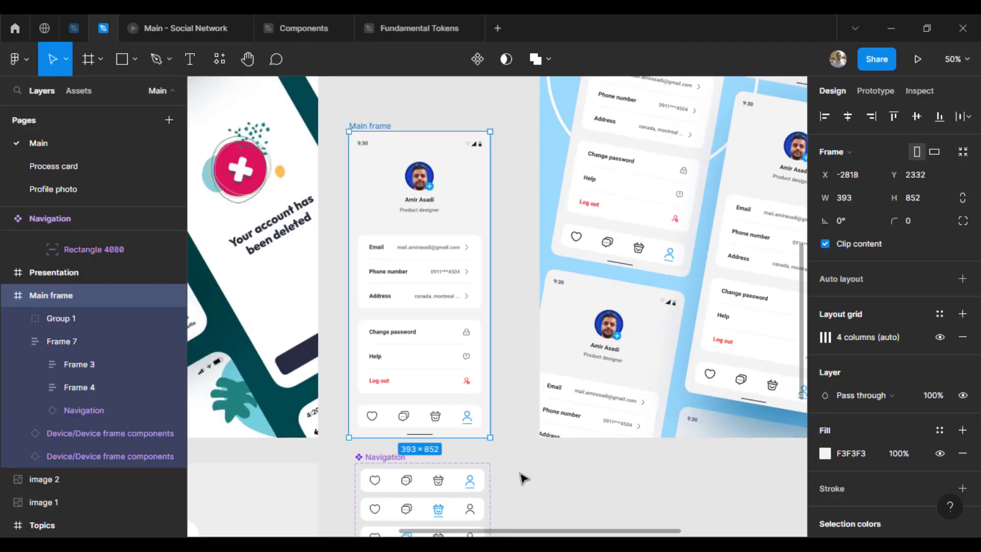
pyautogui.click(523, 477)
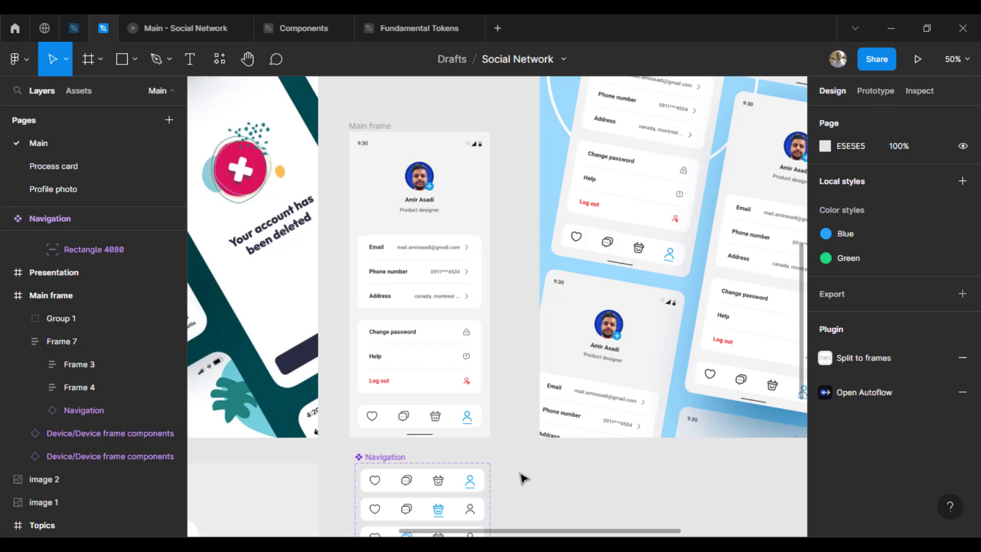